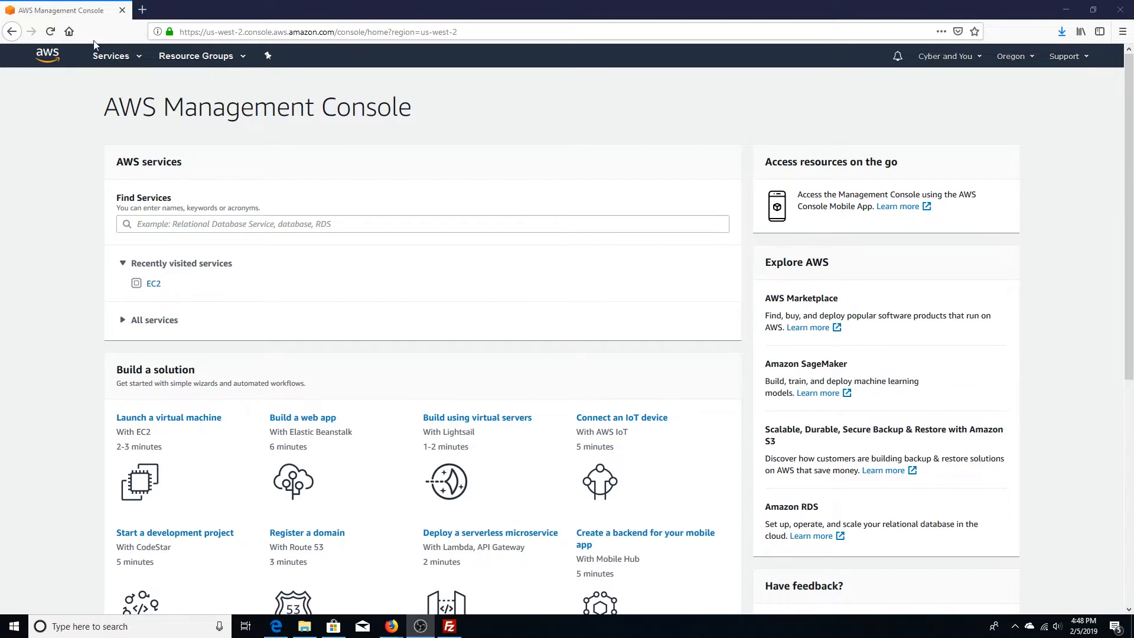
- Start launching an EC2 instance from the 64-bit (x86) Red Hat Enterprise Linux 7.6 image, keeping the t2.micro instance type
{"action": "left_click", "coordinate": [113, 56]}
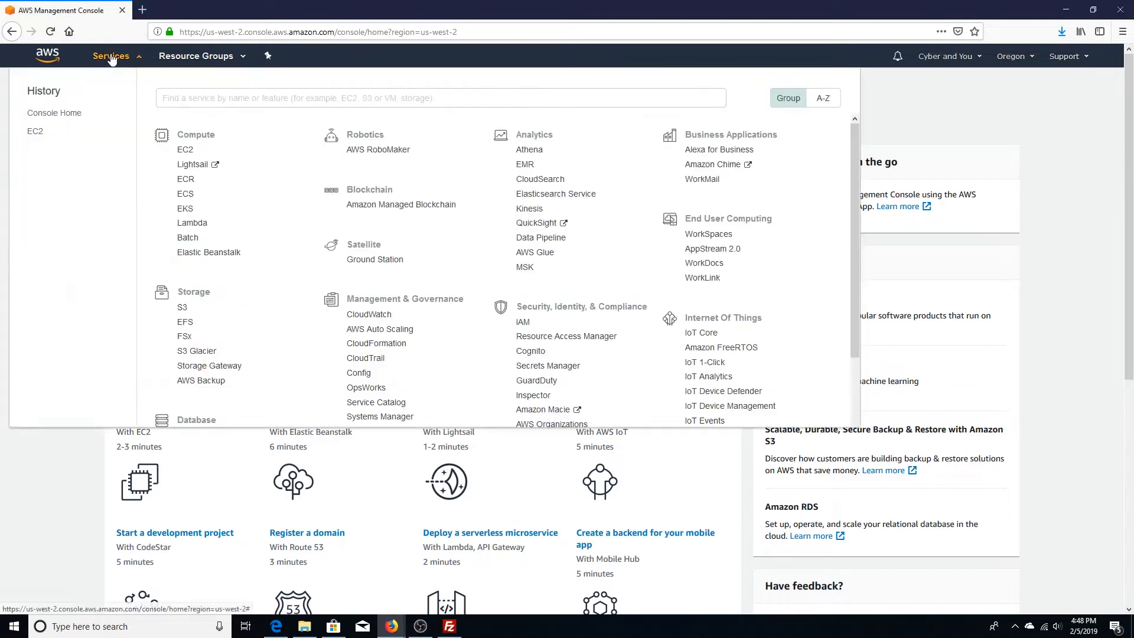
{"action": "left_click", "coordinate": [190, 152]}
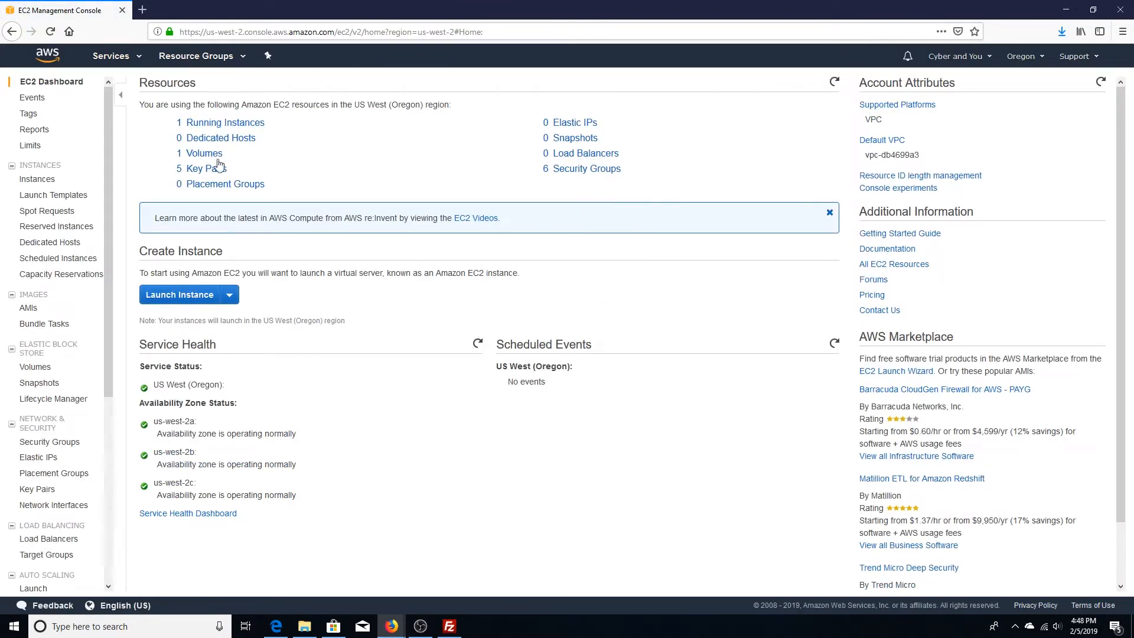
{"action": "left_click", "coordinate": [194, 301]}
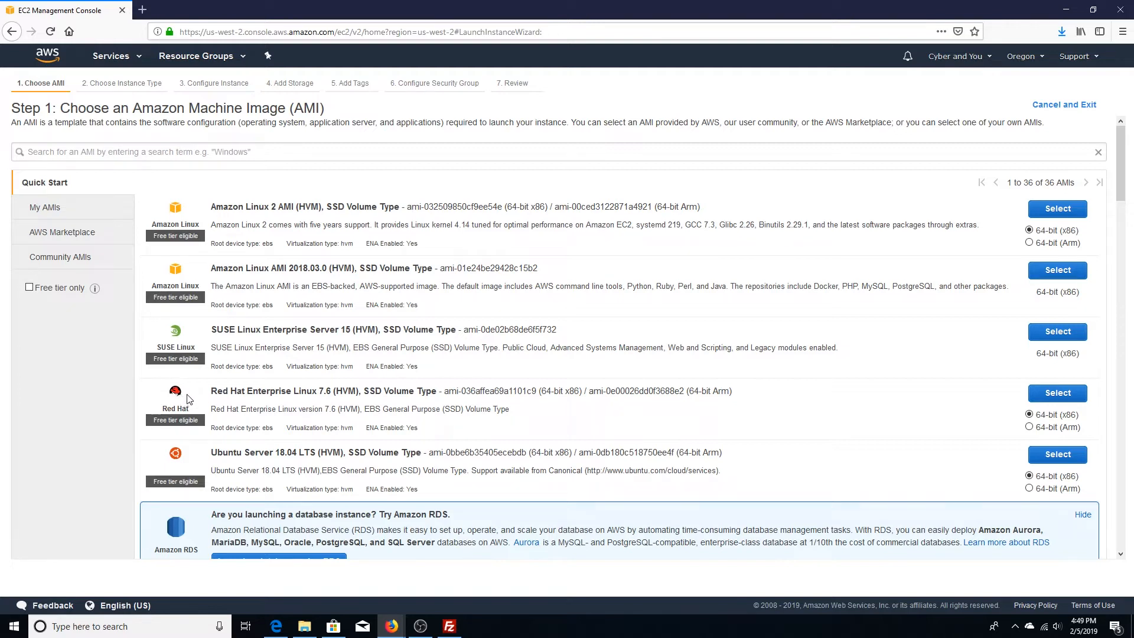
{"action": "left_click", "coordinate": [1056, 396]}
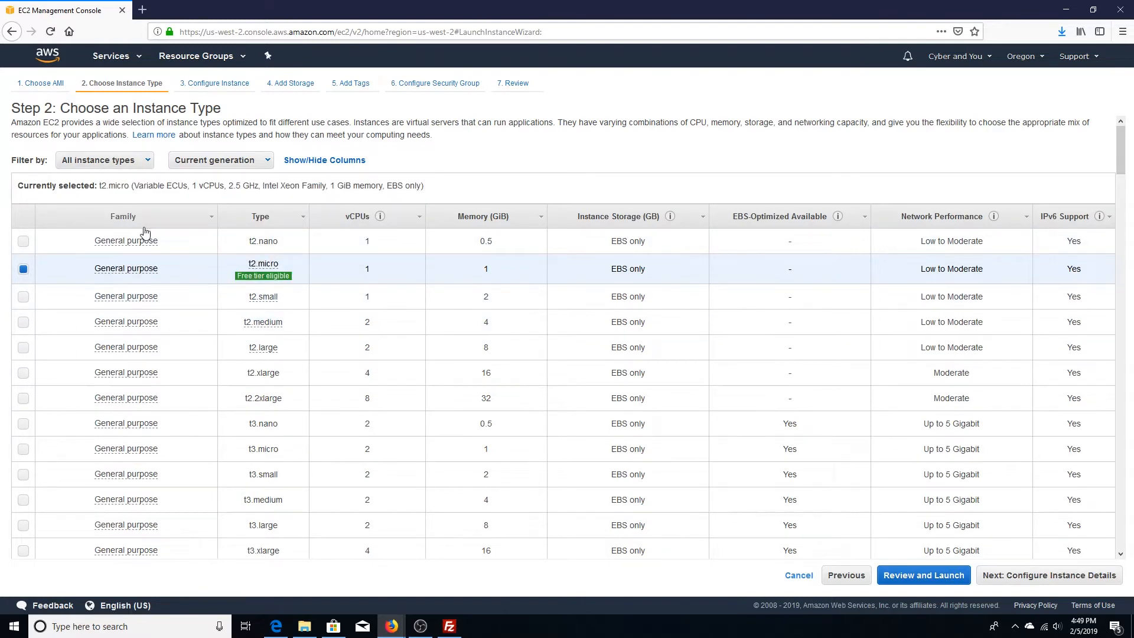
{"action": "mouse_move", "coordinate": [241, 278]}
{"action": "mouse_move", "coordinate": [127, 239]}
{"action": "left_click", "coordinate": [1004, 577]}
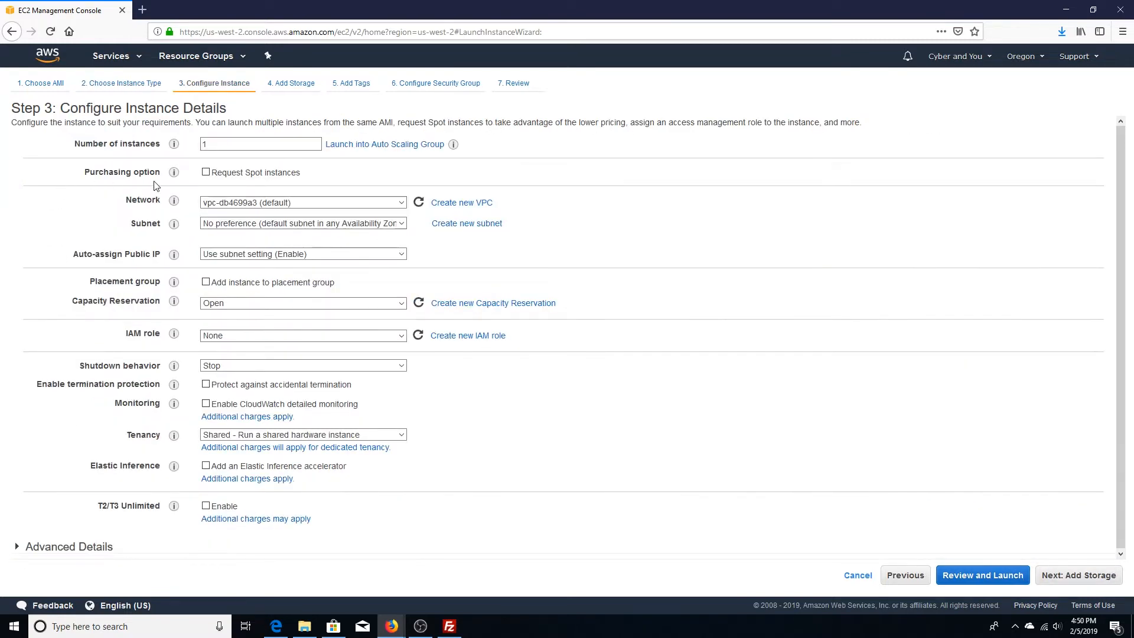
- Assign the instance to subnet-5afdd523 in us-west-2b with the CyberandYou_Admin IAM role, and continue to storage
{"action": "left_click", "coordinate": [290, 227]}
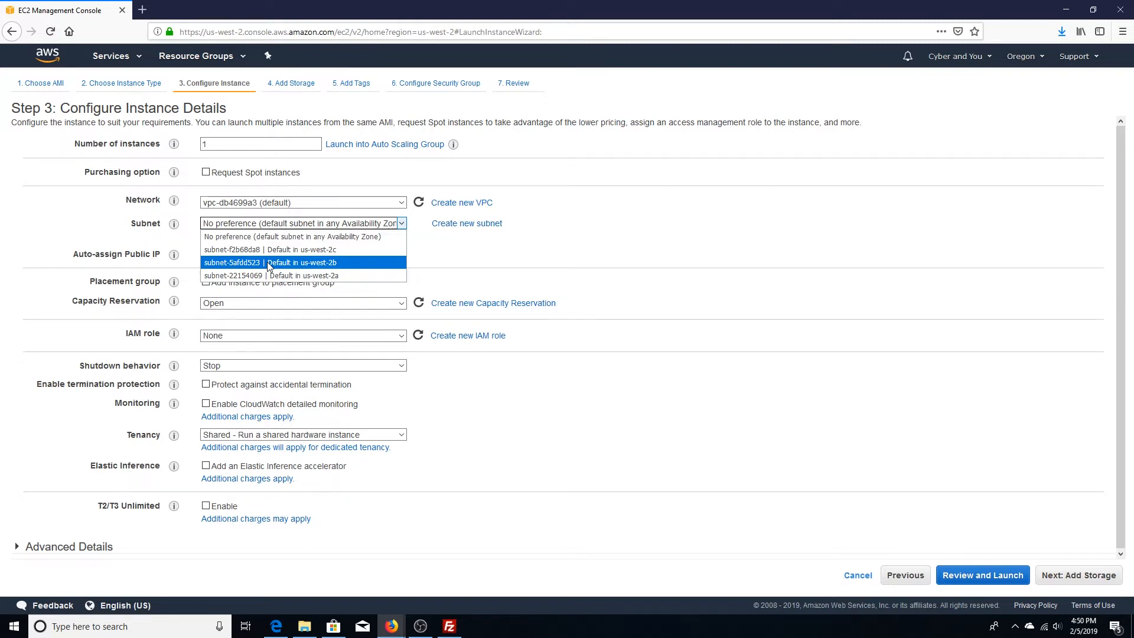
{"action": "left_click", "coordinate": [308, 264]}
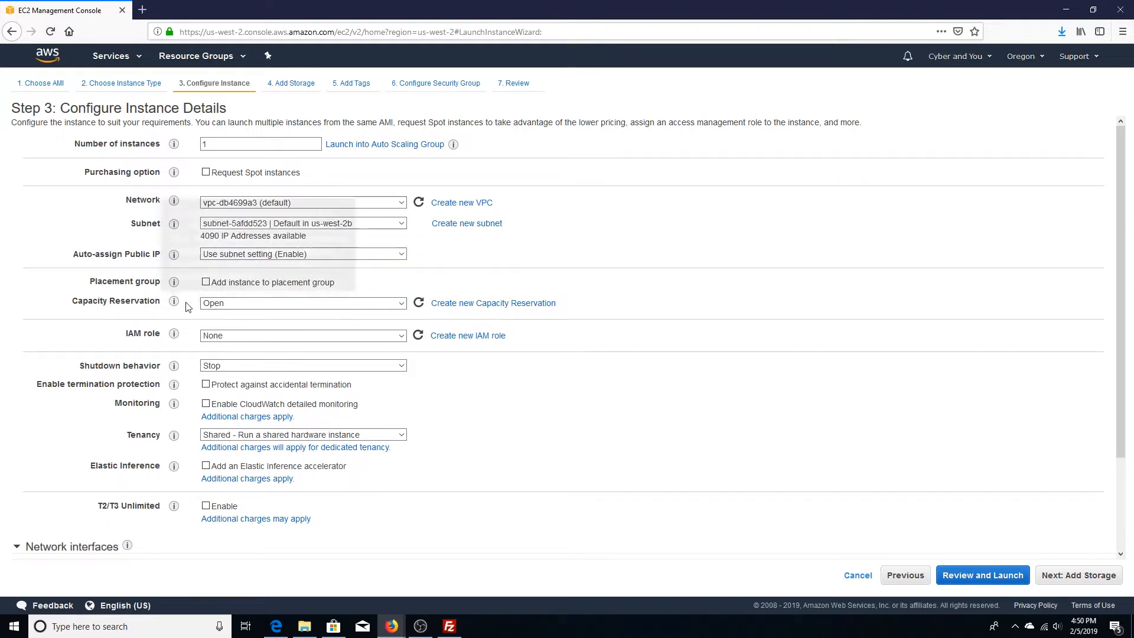
{"action": "left_click", "coordinate": [249, 336]}
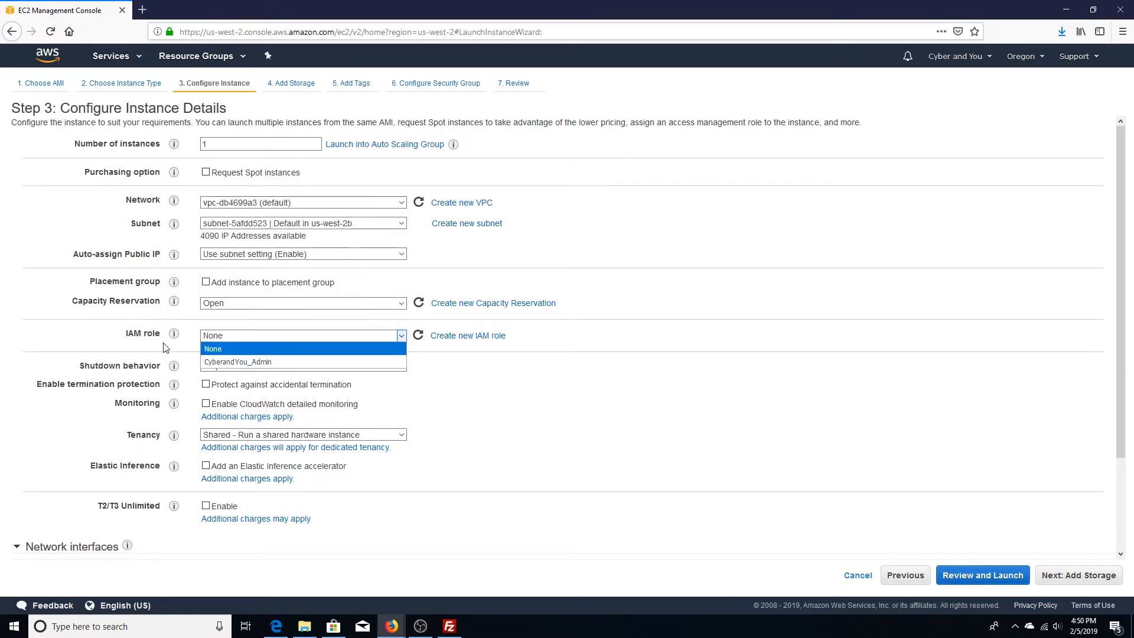
{"action": "left_click", "coordinate": [220, 363]}
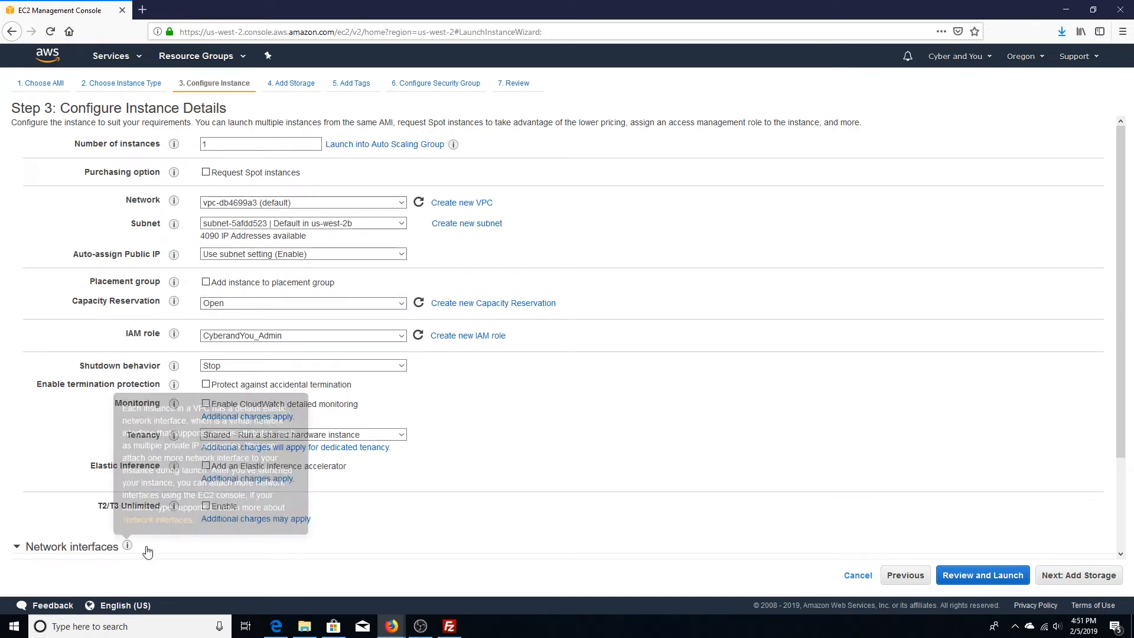
{"action": "mouse_move", "coordinate": [131, 549]}
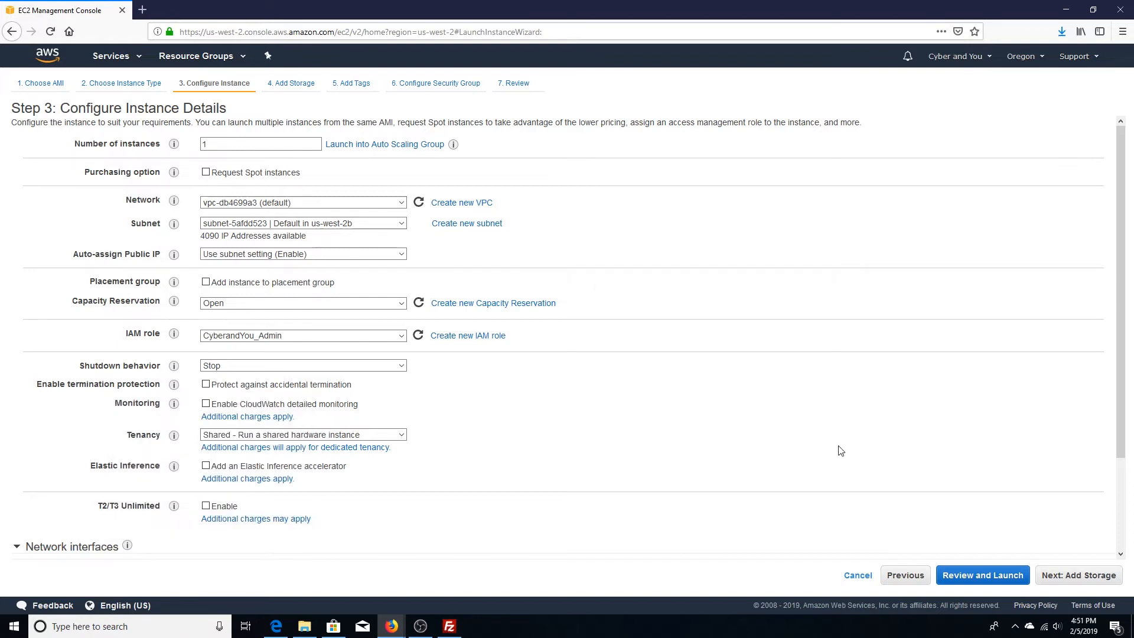
{"action": "left_click", "coordinate": [1052, 581]}
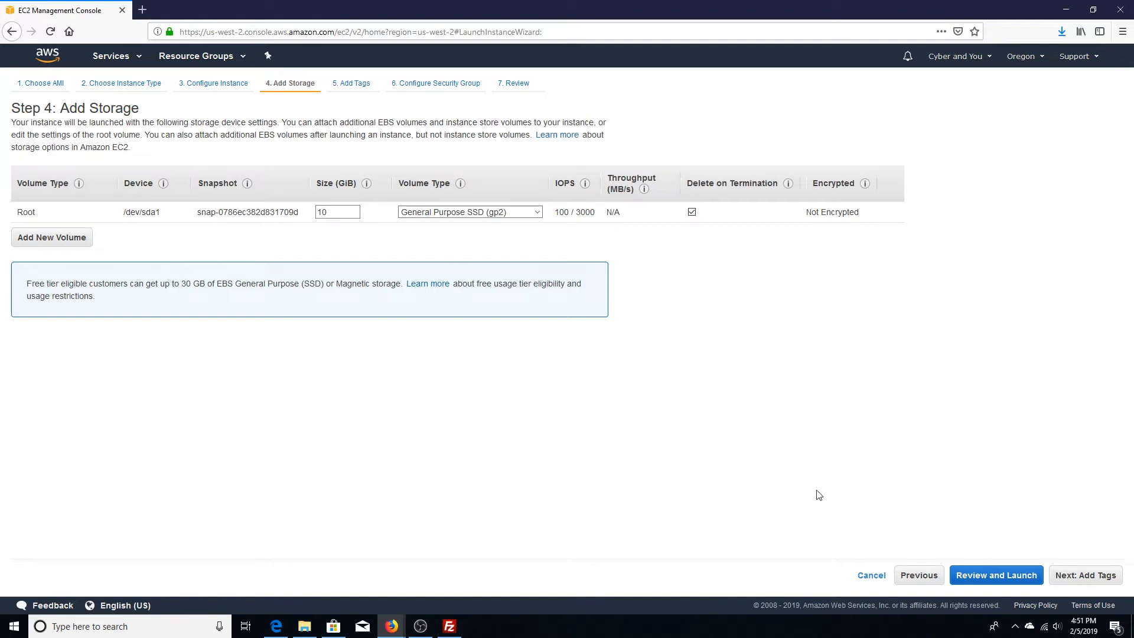
- Keep the default storage, tag the instance with key Name and value cyber_test1, and continue to the security group
{"action": "left_click", "coordinate": [1086, 575]}
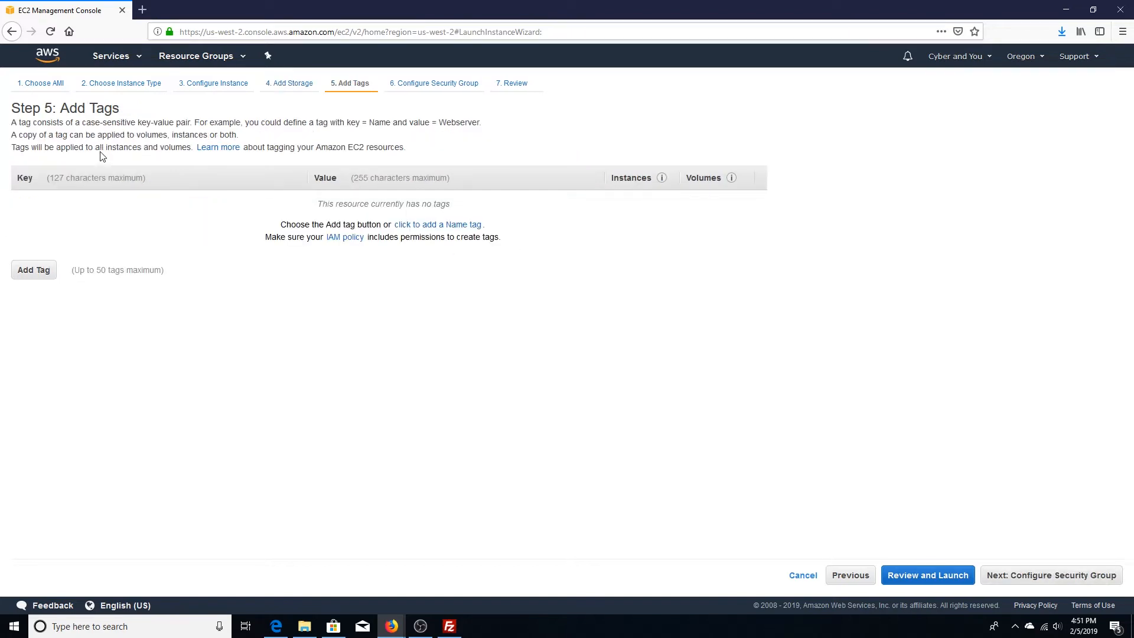
{"action": "left_click", "coordinate": [40, 269]}
{"action": "type", "text": "Name"}
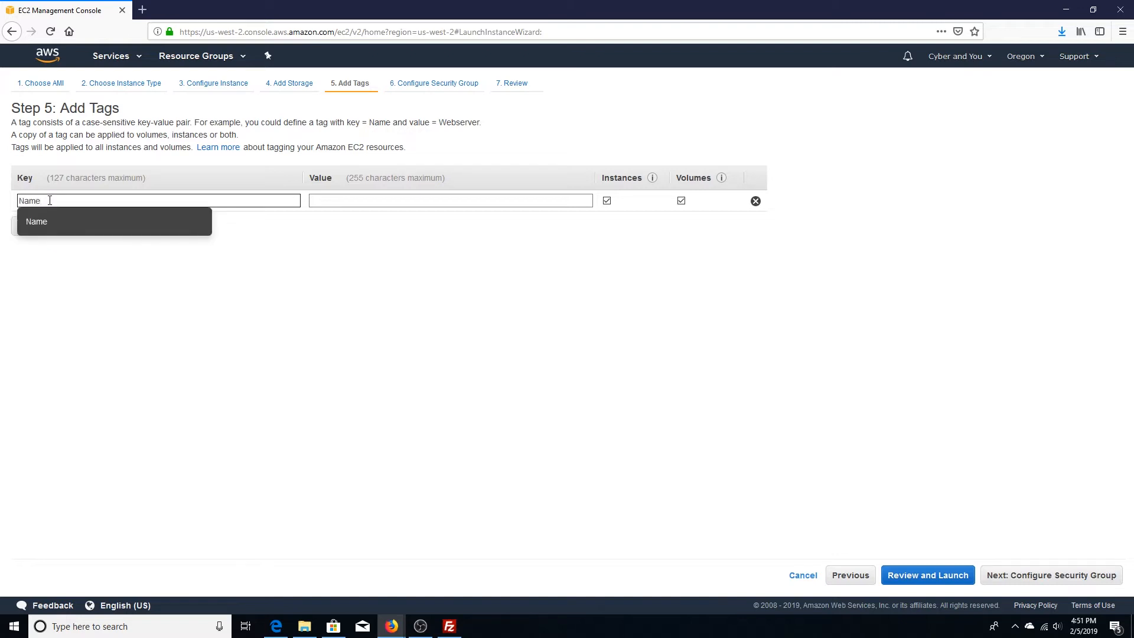
{"action": "key", "text": "Tab"}
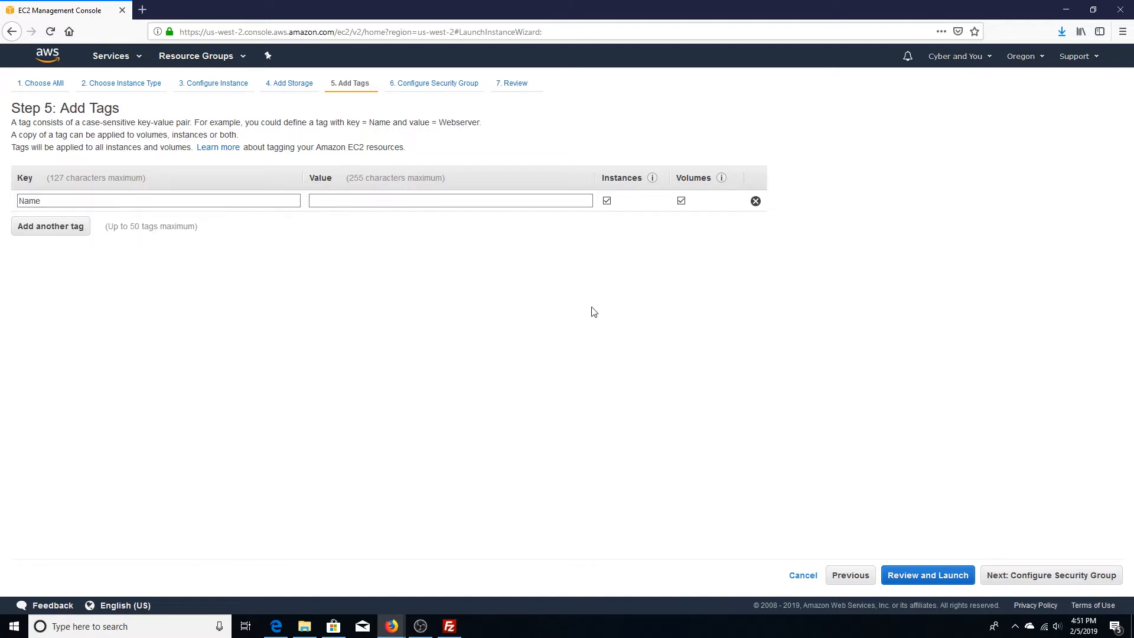
{"action": "type", "text": "cyber_test1"}
{"action": "left_click", "coordinate": [1078, 581]}
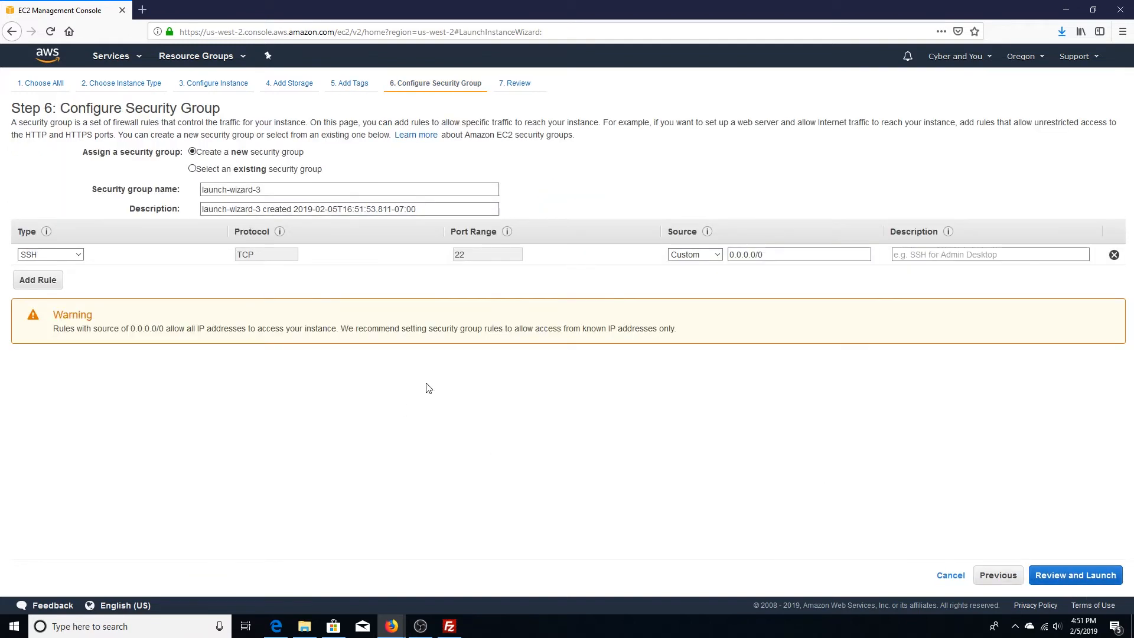
{"action": "left_click", "coordinate": [192, 170]}
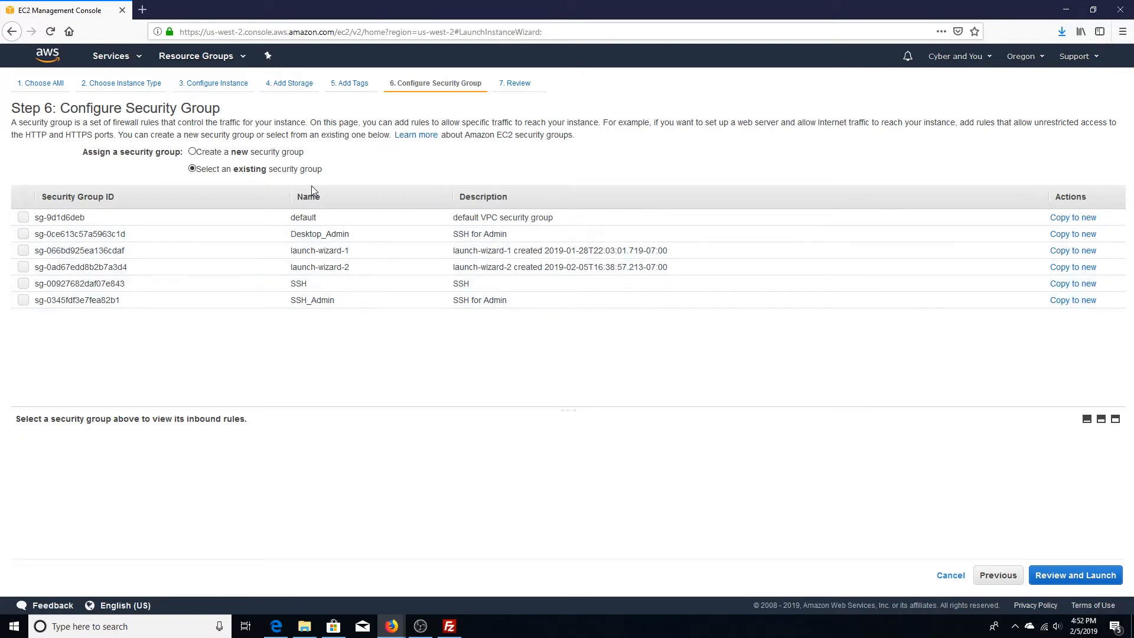
{"action": "left_click", "coordinate": [192, 152]}
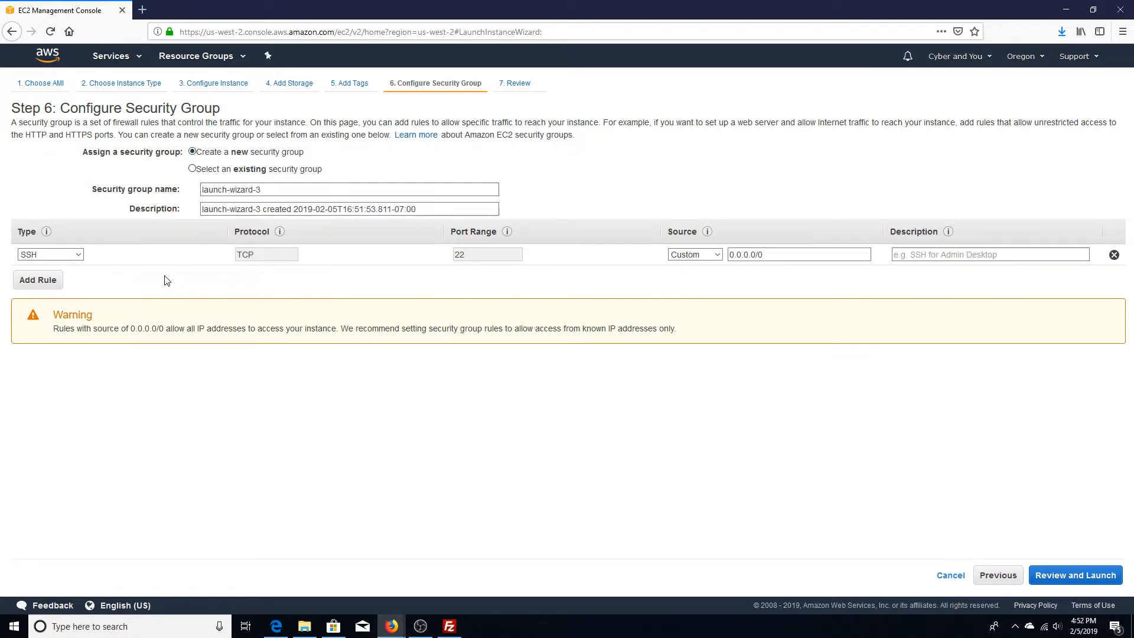
{"action": "left_click", "coordinate": [77, 256]}
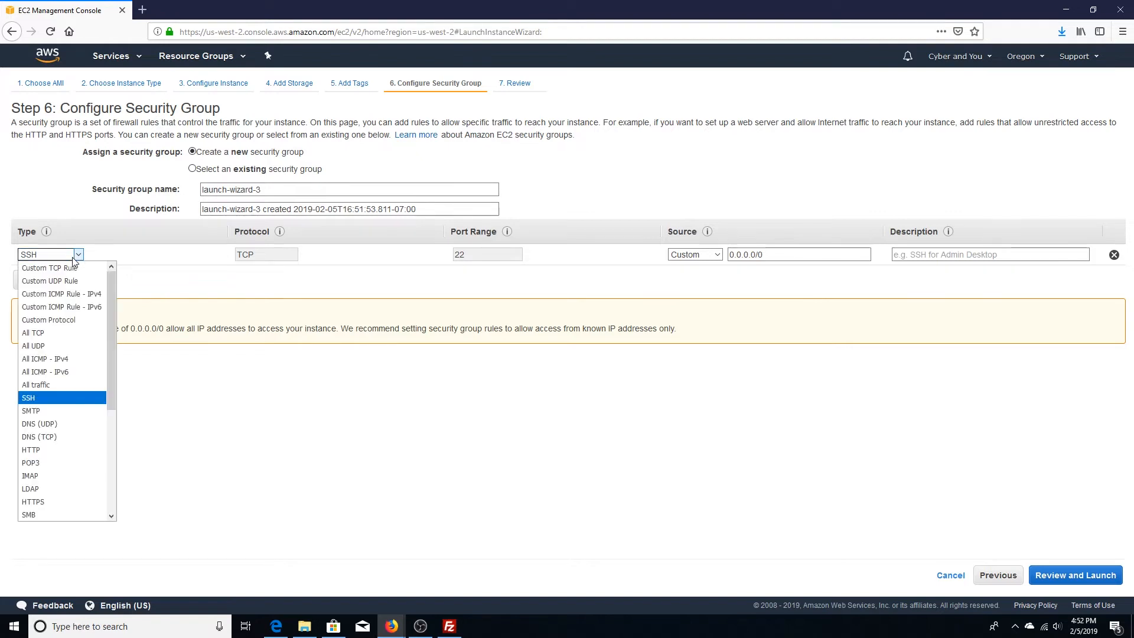
{"action": "left_click", "coordinate": [153, 260]}
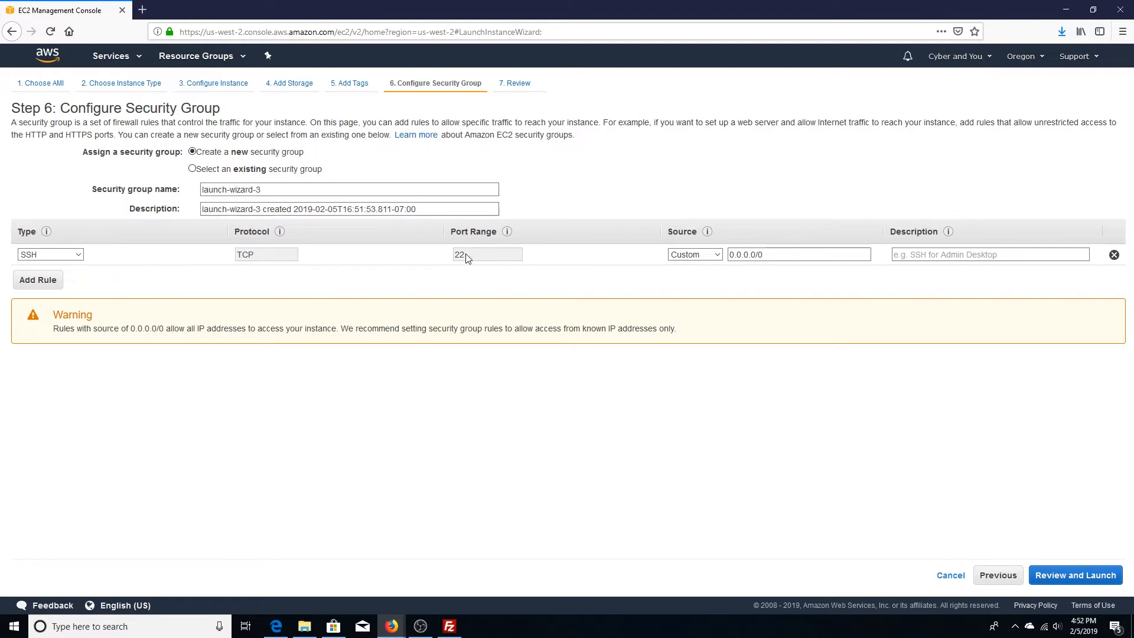
- Restrict the new security group's SSH rule to My IP, describe it as "SSH Admin", and proceed to the launch review
{"action": "left_click", "coordinate": [685, 254]}
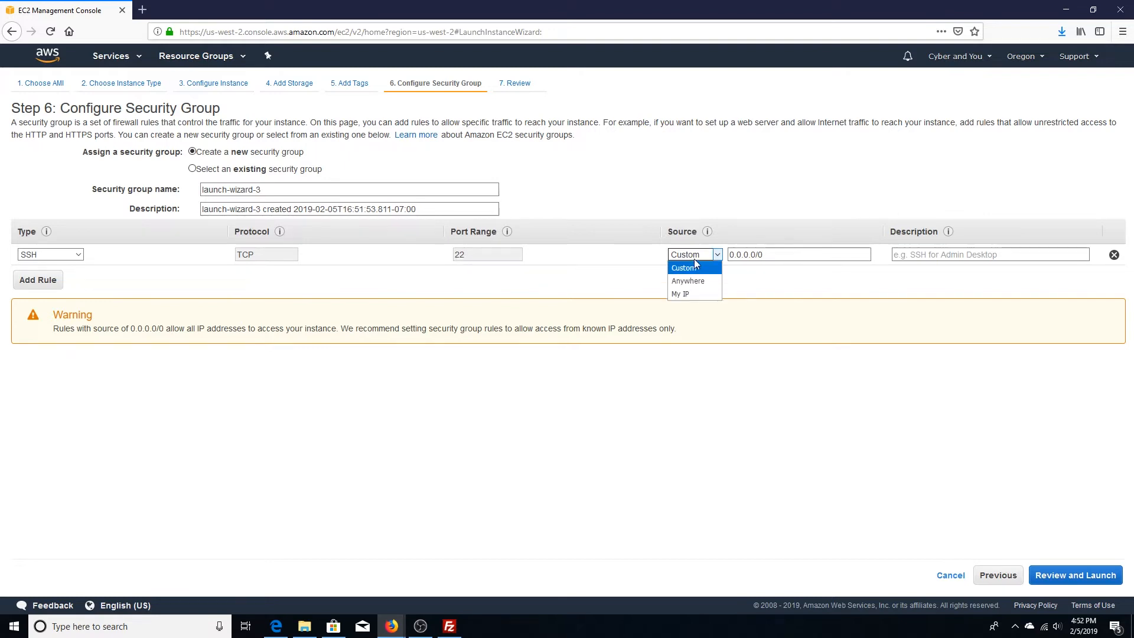
{"action": "left_click", "coordinate": [693, 295]}
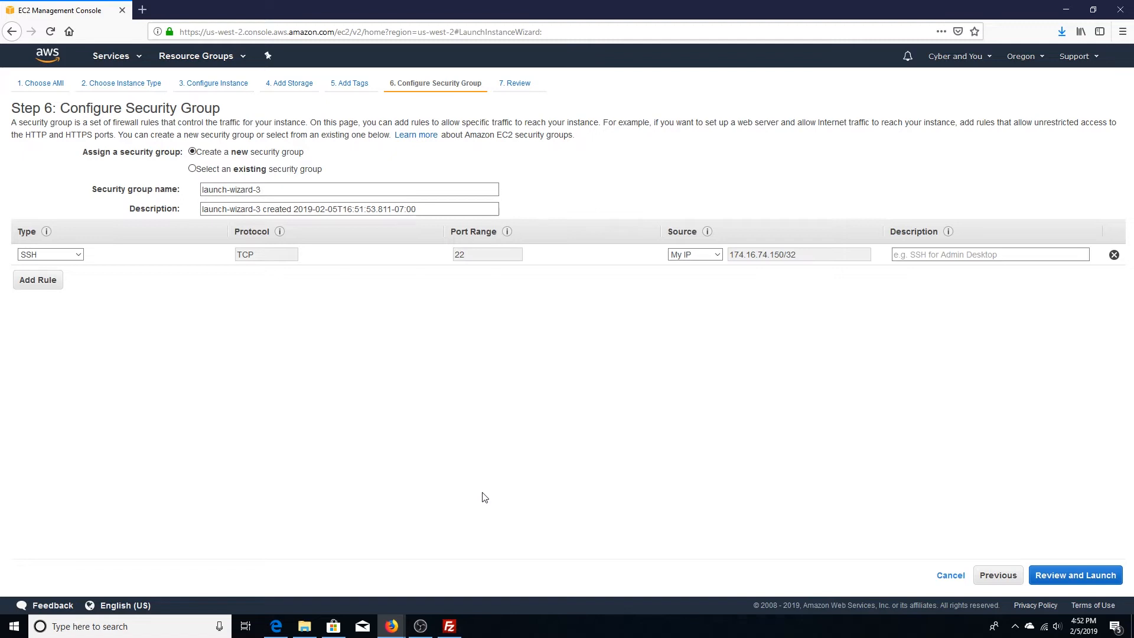
{"action": "left_click", "coordinate": [973, 260]}
{"action": "type", "text": "SS"}
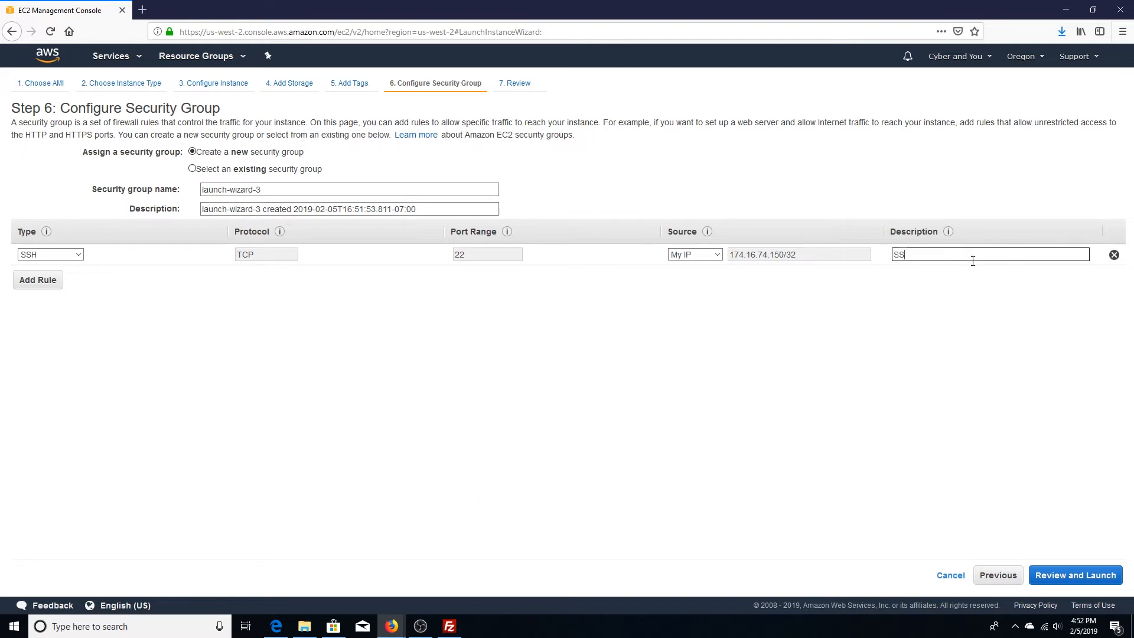
{"action": "type", "text": "H Admin"}
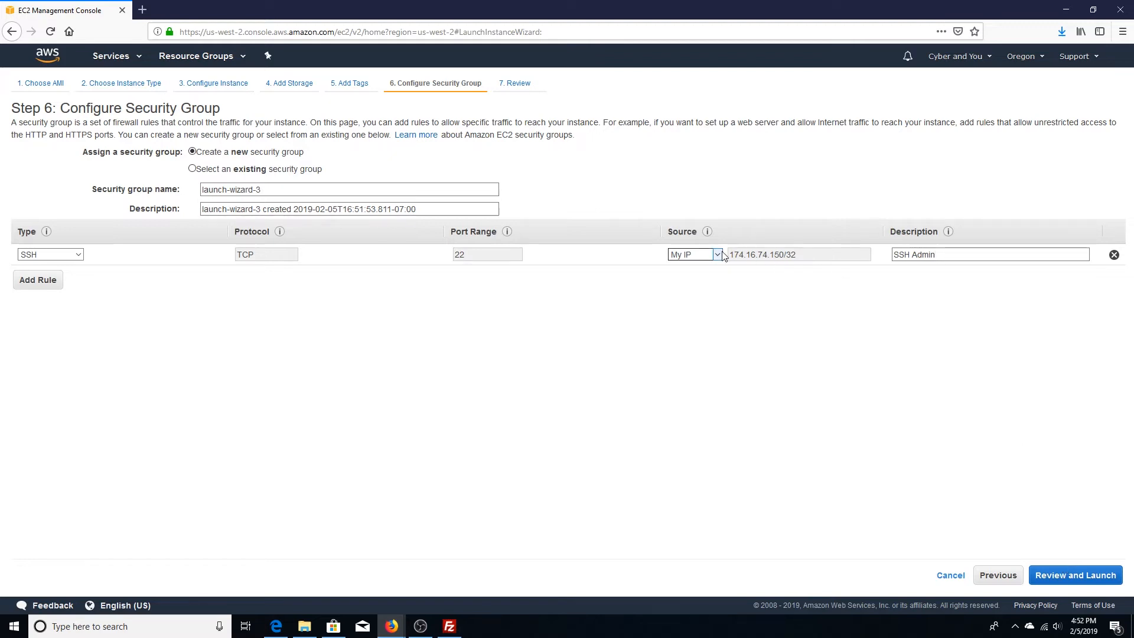
{"action": "left_click", "coordinate": [1073, 576]}
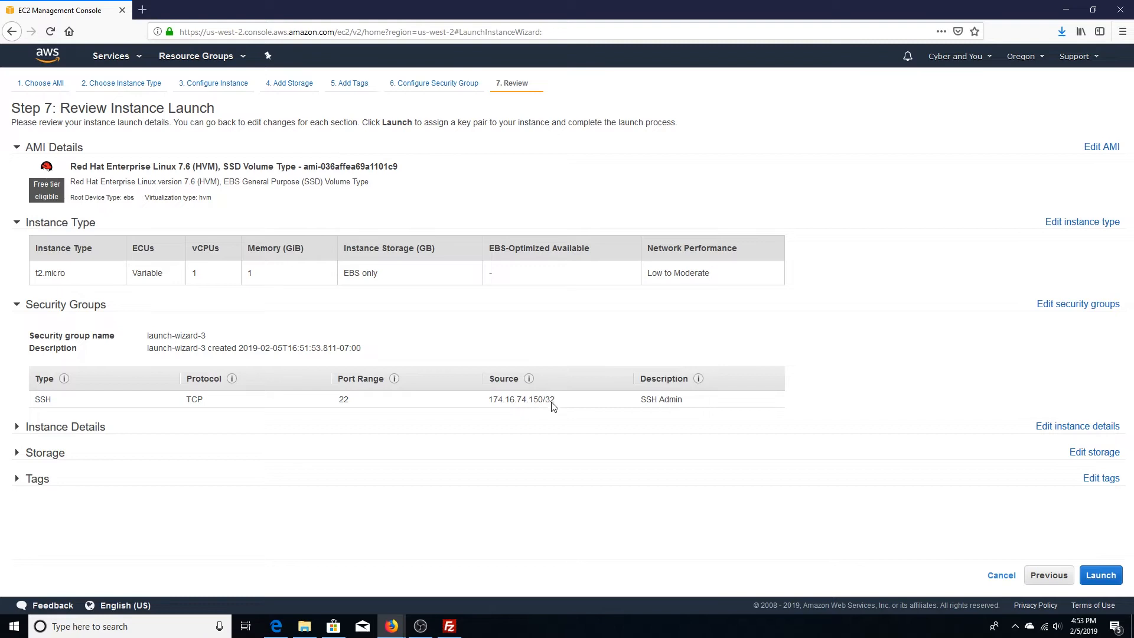
- Review the storage and tag details of the instance before launch
{"action": "left_click", "coordinate": [39, 452]}
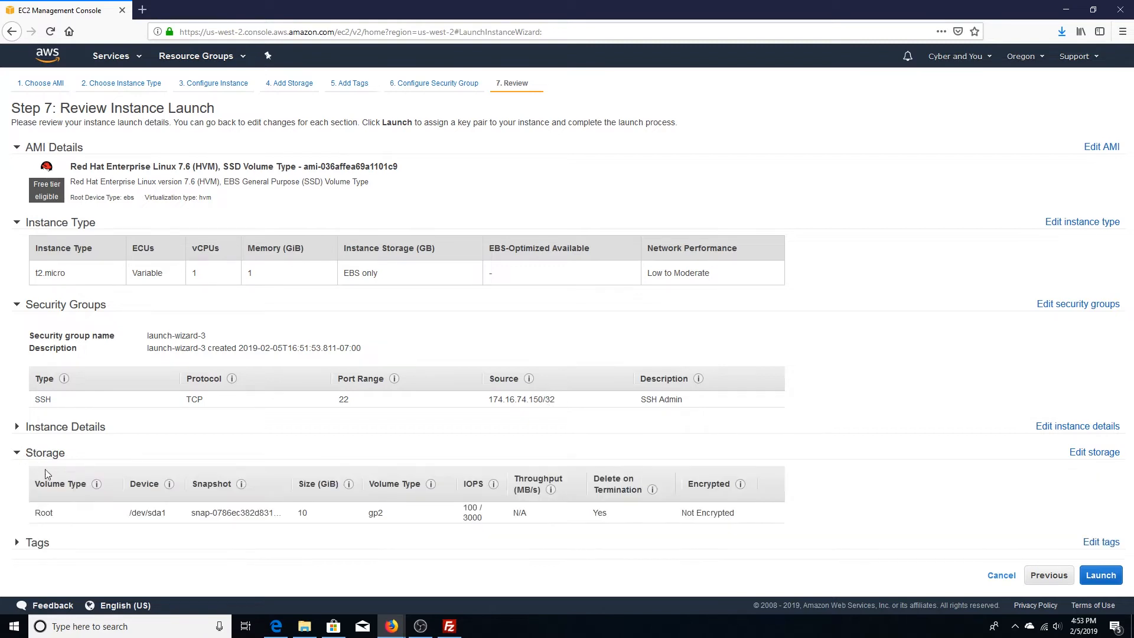
{"action": "left_click", "coordinate": [38, 542]}
{"action": "scroll", "coordinate": [95, 505], "scroll_direction": "down", "scroll_amount": 1}
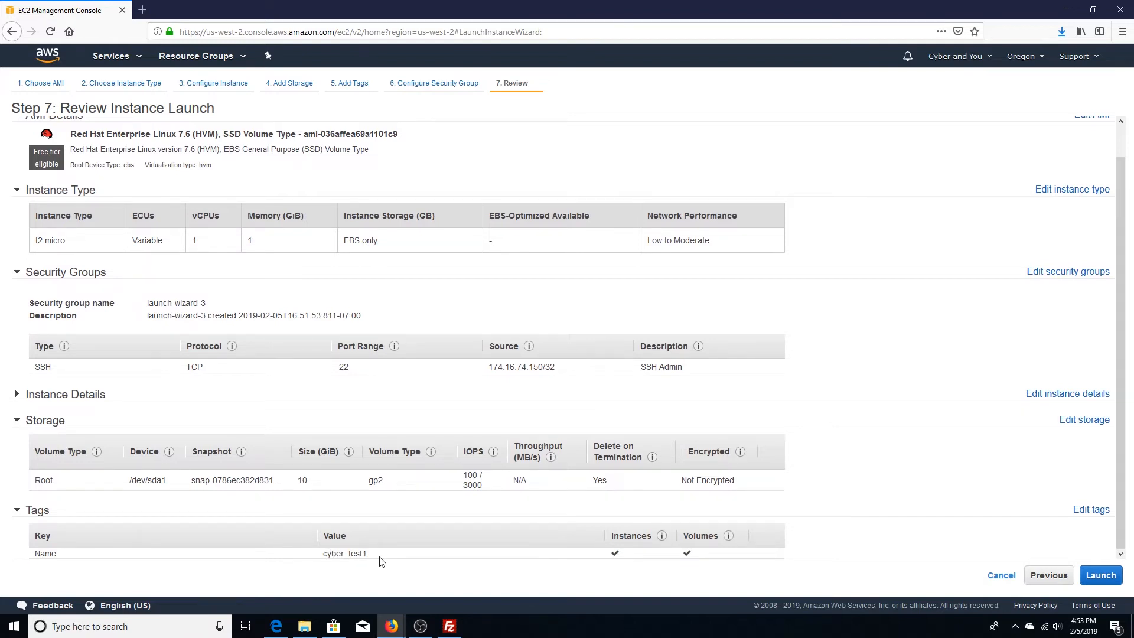
- Proceed to launch with a new key pair named cyber_test1, and download and save its private key file
{"action": "left_click", "coordinate": [1102, 575]}
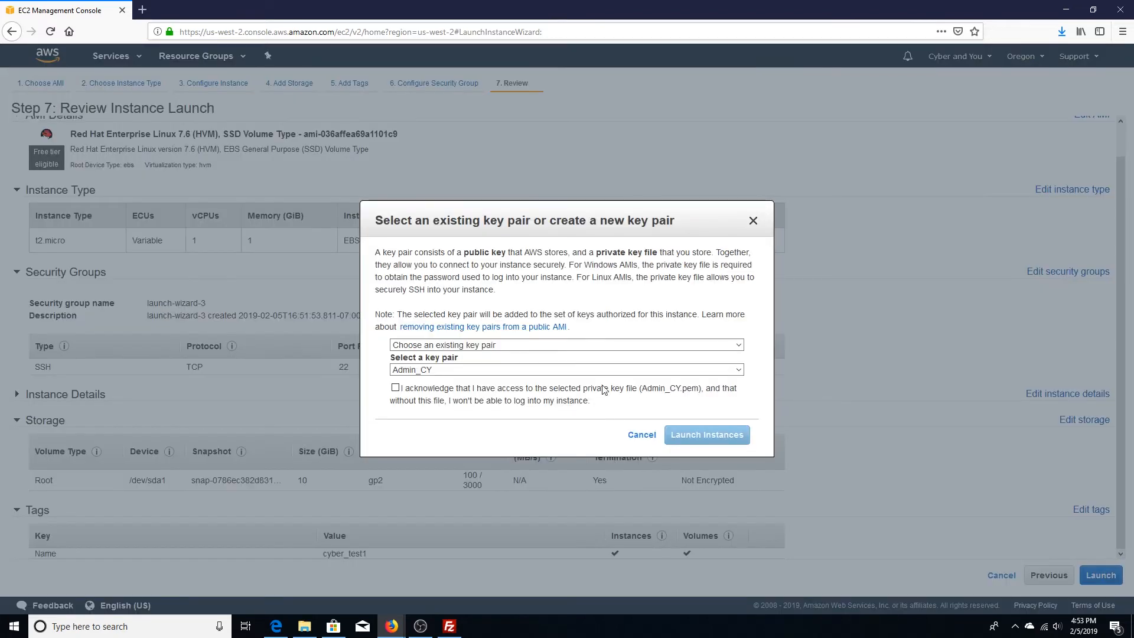
{"action": "left_click", "coordinate": [463, 346]}
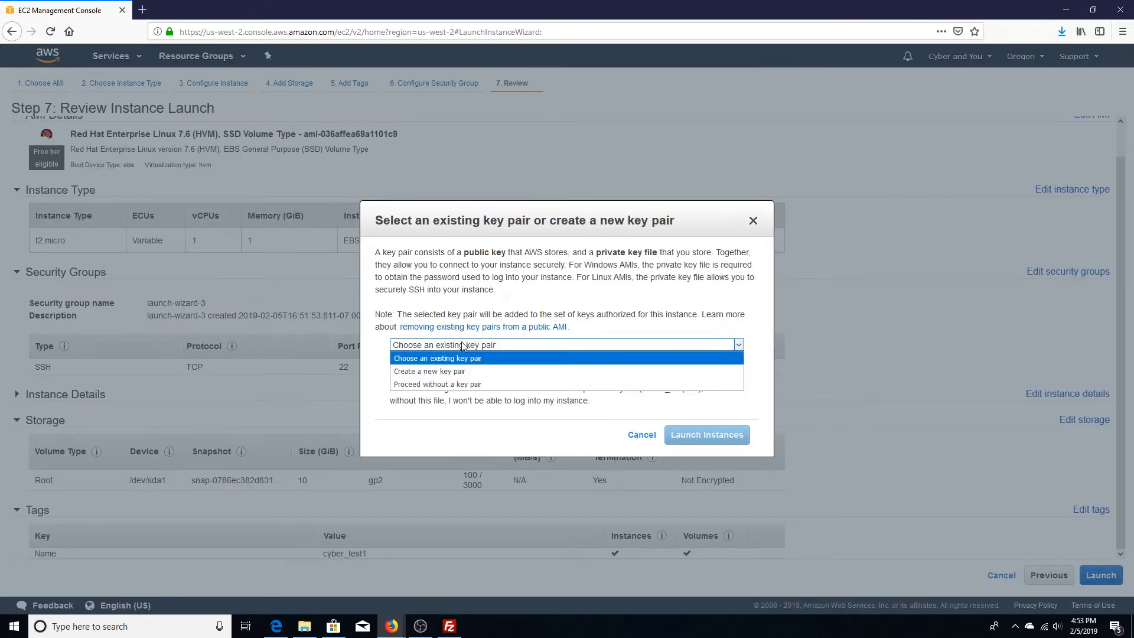
{"action": "left_click", "coordinate": [451, 372]}
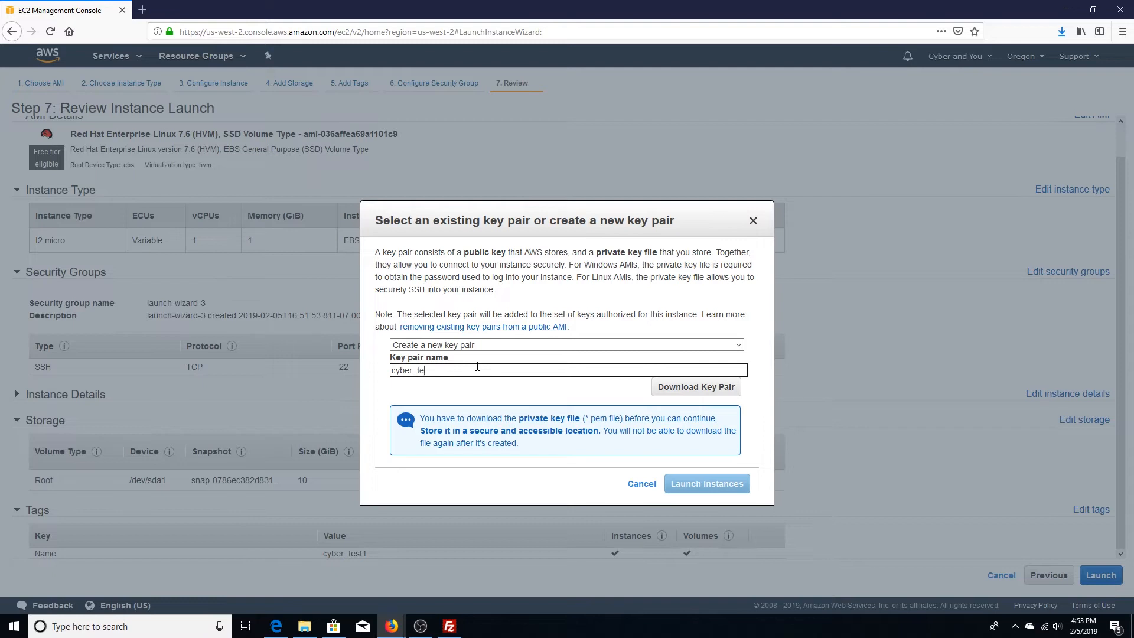
{"action": "left_click", "coordinate": [658, 389]}
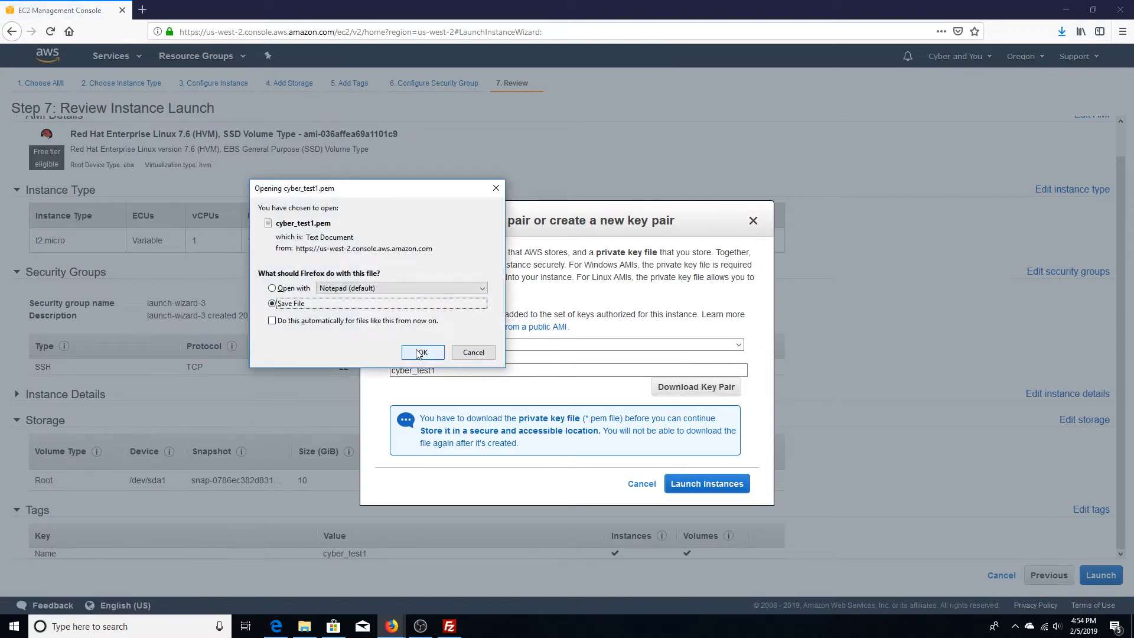
{"action": "left_click", "coordinate": [421, 353]}
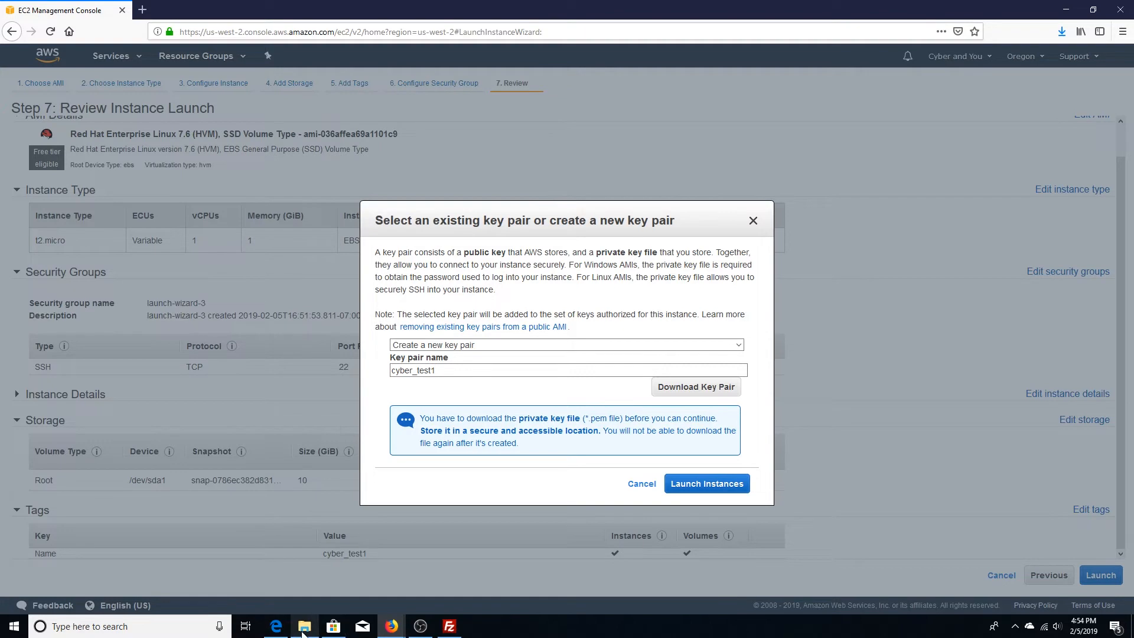
- Check the Downloads folder in File Explorer for cyber_test1.pem, and return to the key pair dialog
{"action": "mouse_move", "coordinate": [303, 631]}
{"action": "mouse_move", "coordinate": [299, 592]}
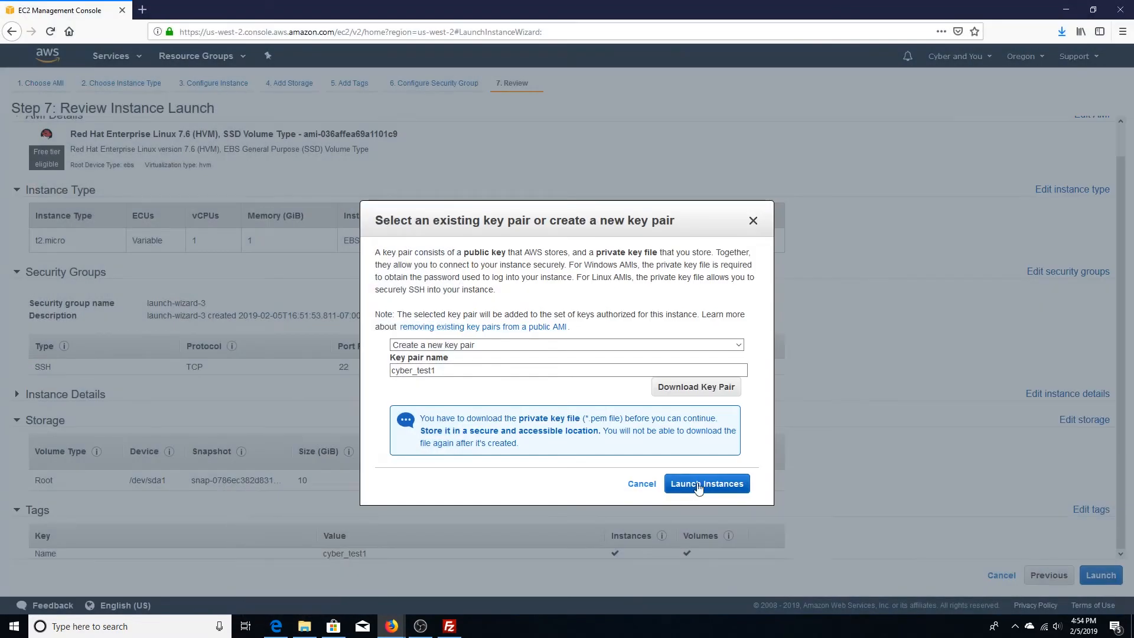
{"action": "left_click", "coordinate": [304, 627]}
{"action": "left_click", "coordinate": [501, 264]}
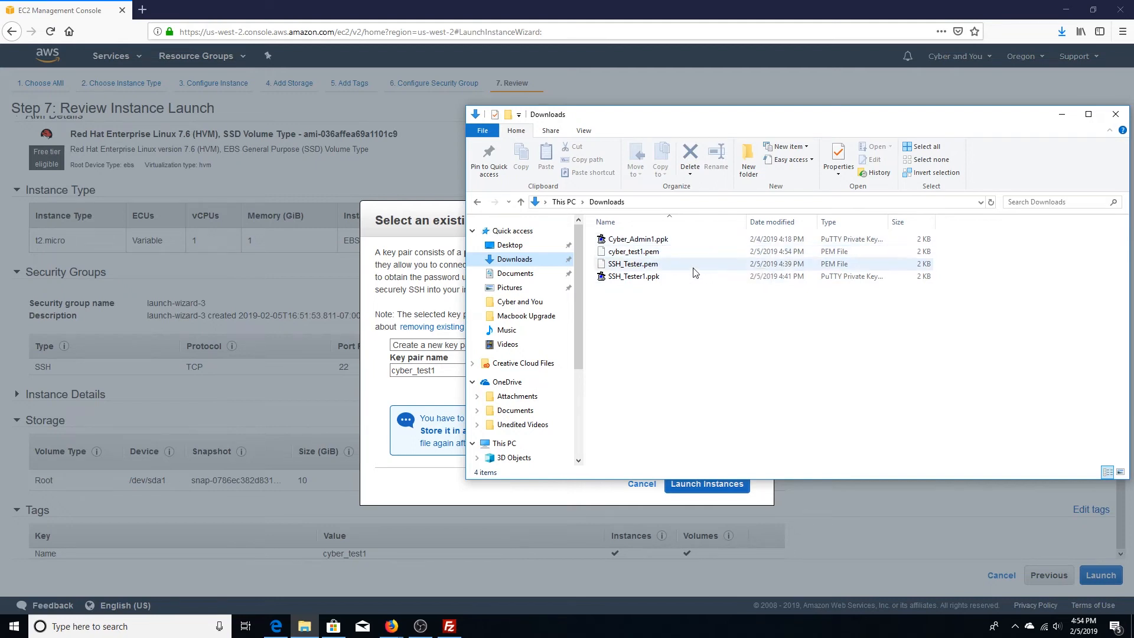
{"action": "left_click_drag", "start_coordinate": [1026, 130], "coordinate": [907, 155]}
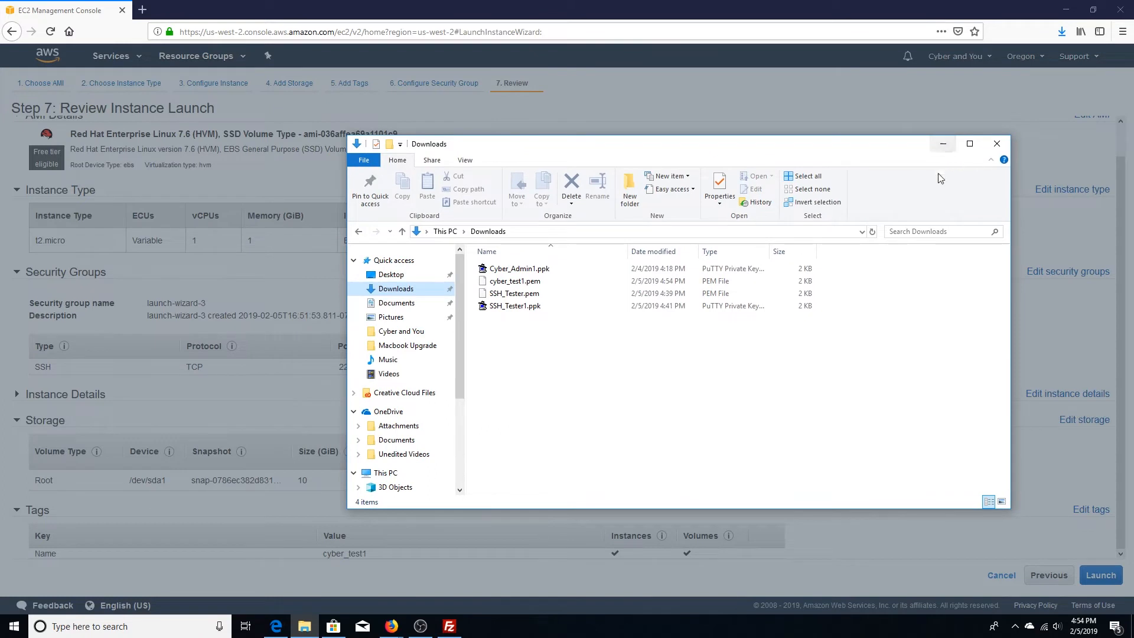
{"action": "left_click", "coordinate": [945, 145]}
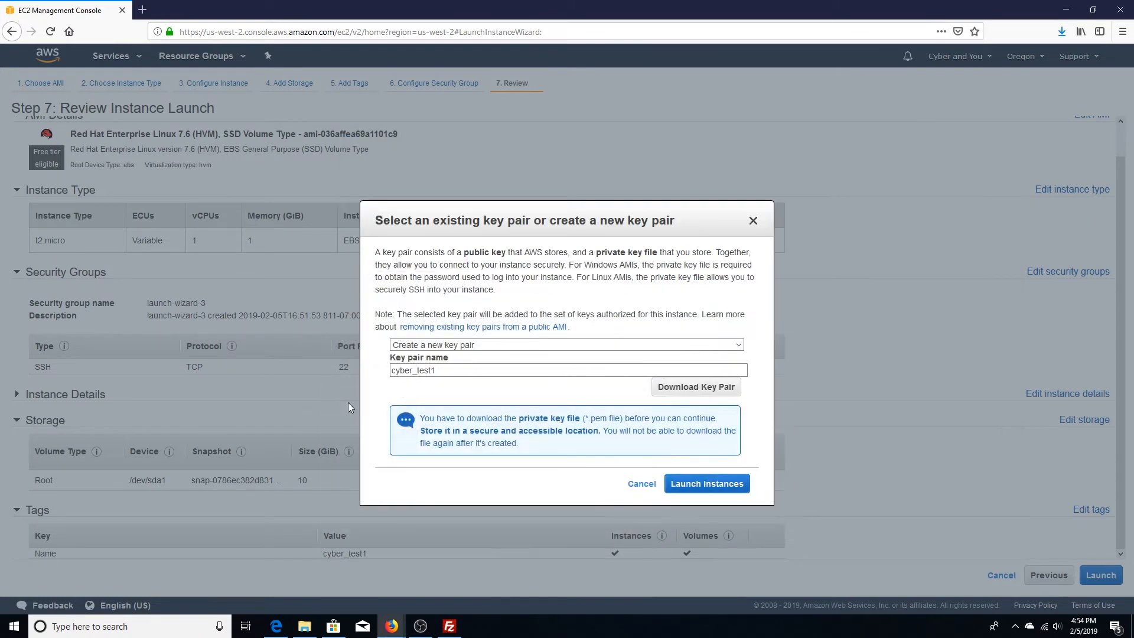
- Launch the instance, open the instances list, select cyber_test1 to show its details, and refresh its status
{"action": "left_click", "coordinate": [716, 494]}
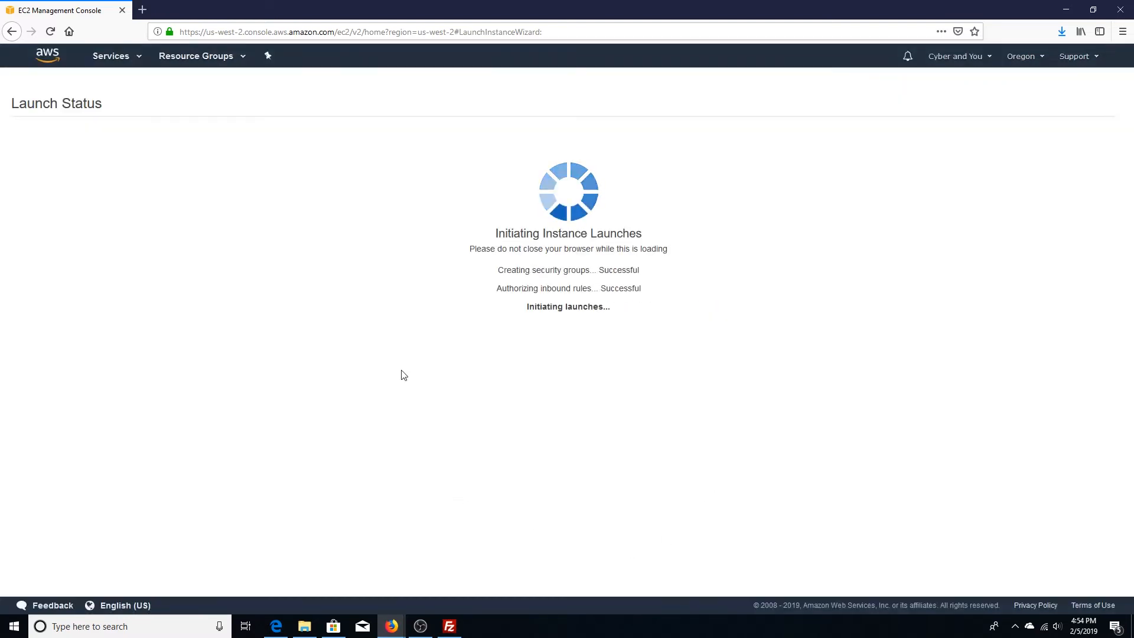
{"action": "left_click", "coordinate": [1069, 465]}
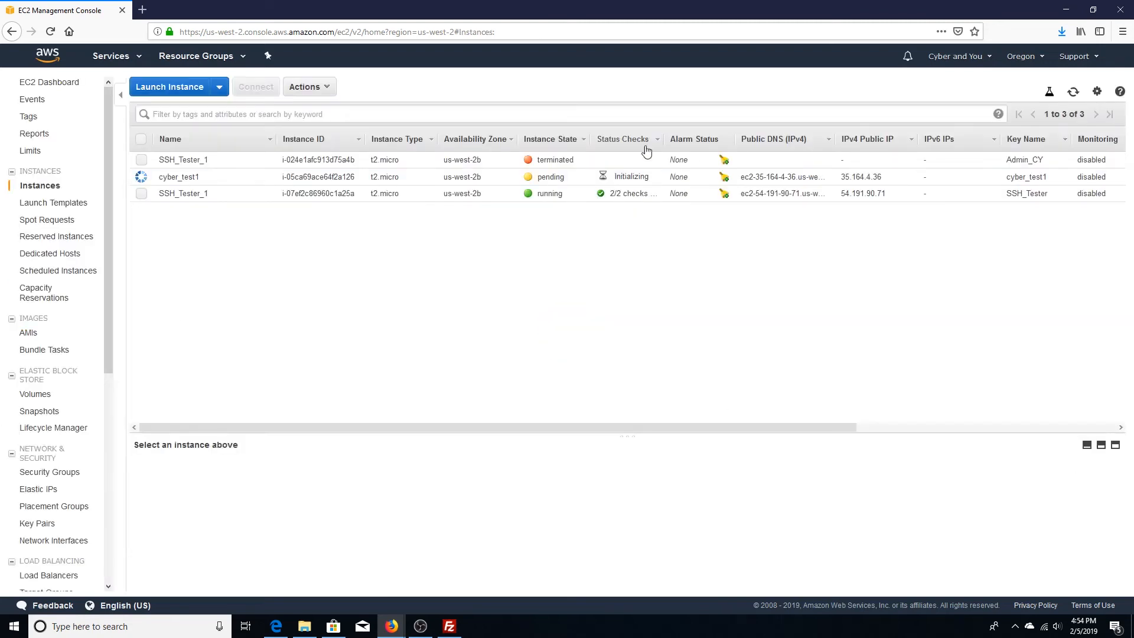
{"action": "left_click", "coordinate": [233, 181]}
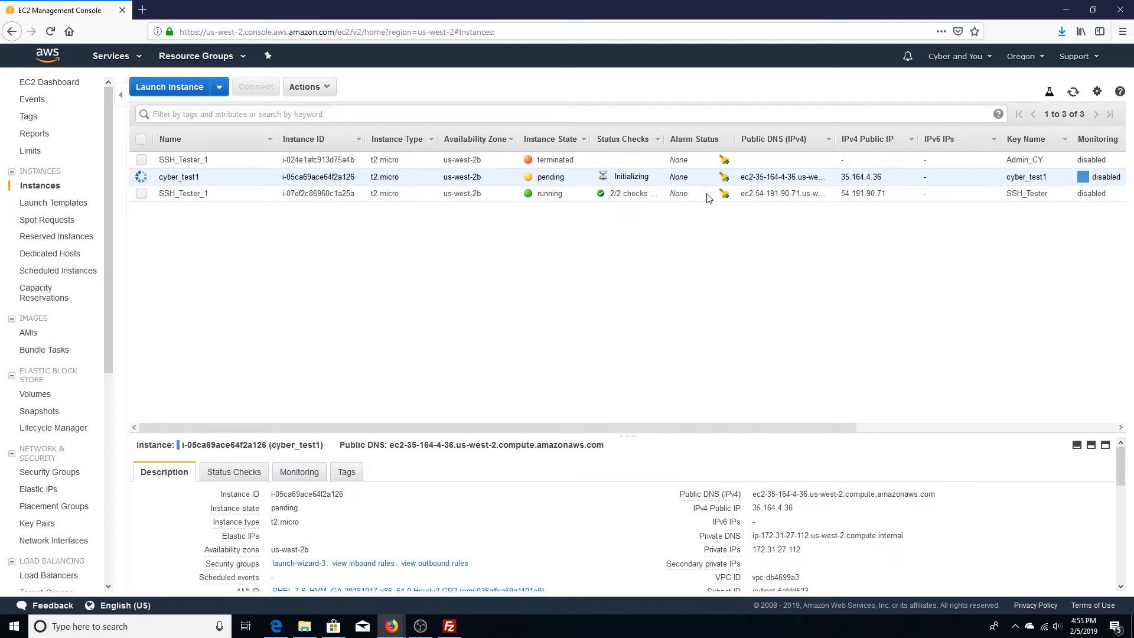
{"action": "left_click", "coordinate": [1075, 92]}
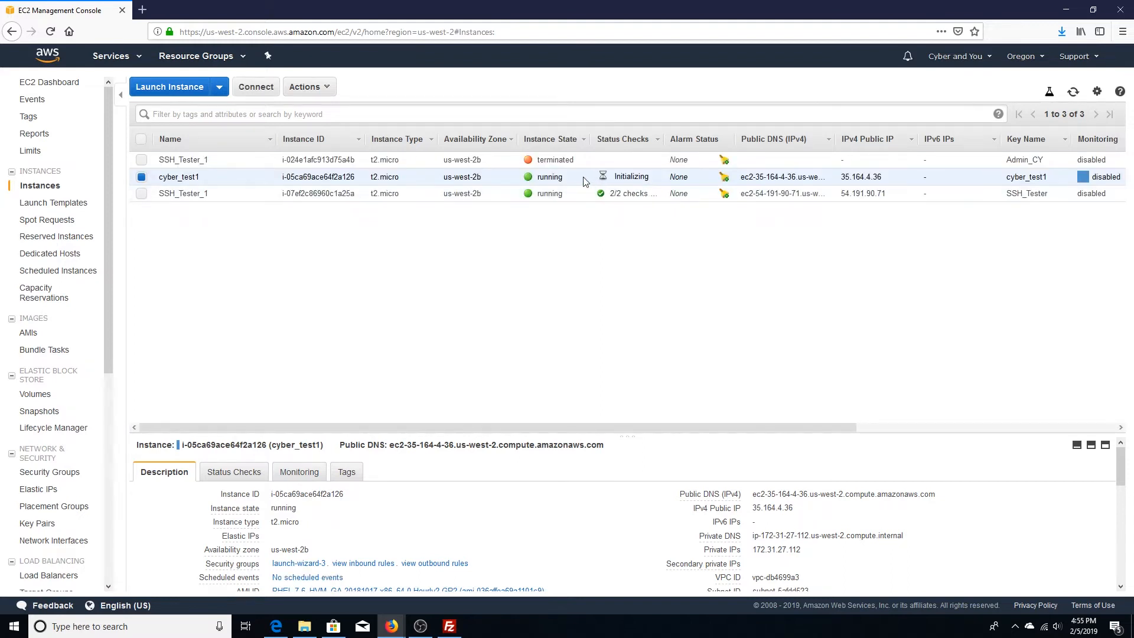
- Open putty.org in a new browser tab and download the 64-bit installer putty-64bit-0.70-installer.msi from its download page
{"action": "left_click", "coordinate": [144, 10]}
{"action": "type", "text": "https://putty"}
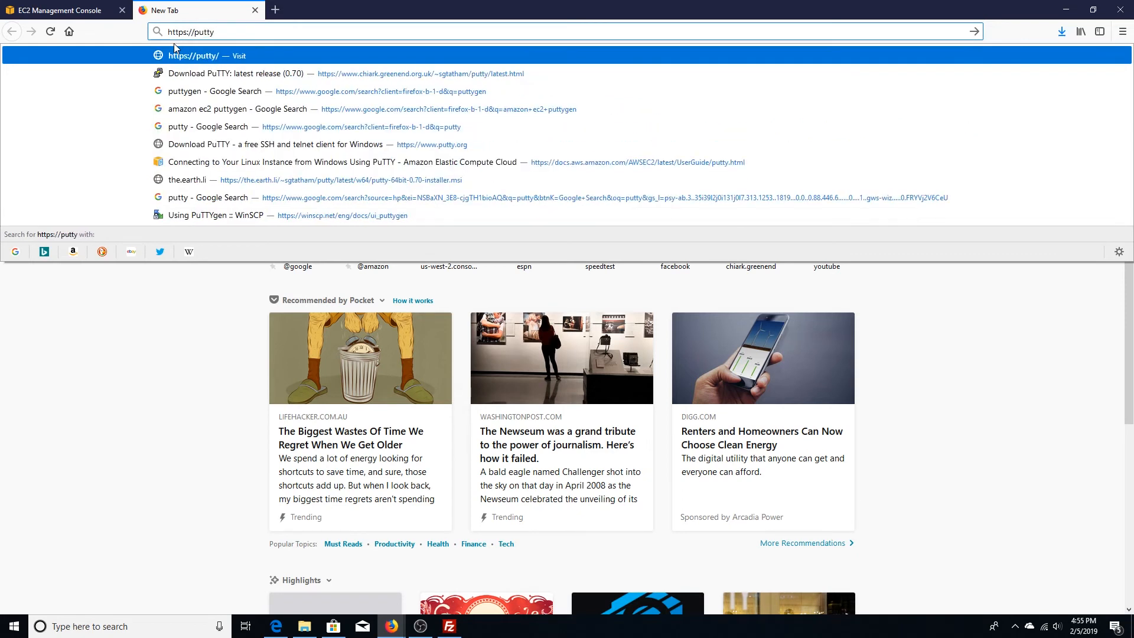
{"action": "type", "text": ".org"}
{"action": "key", "text": "Return"}
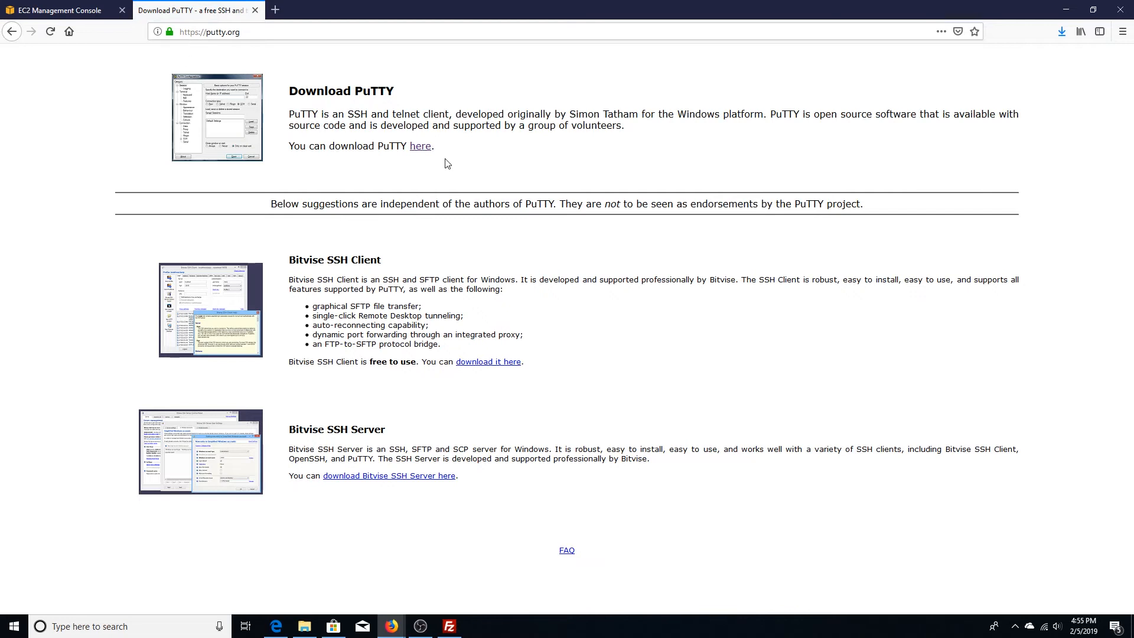
{"action": "left_click", "coordinate": [420, 146]}
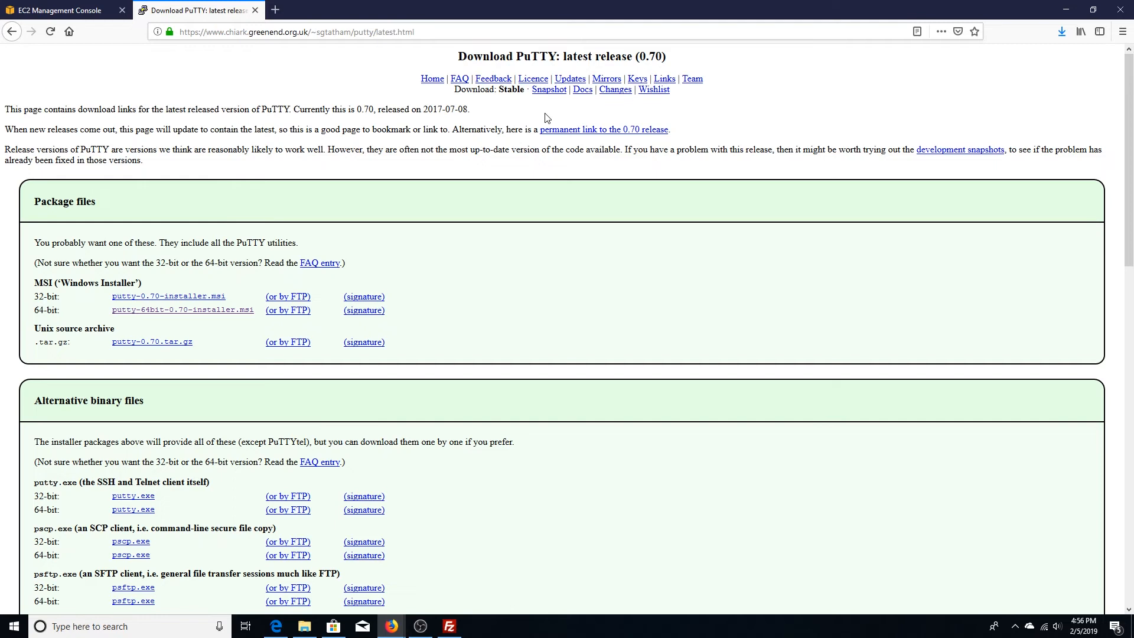
{"action": "left_click", "coordinate": [137, 311]}
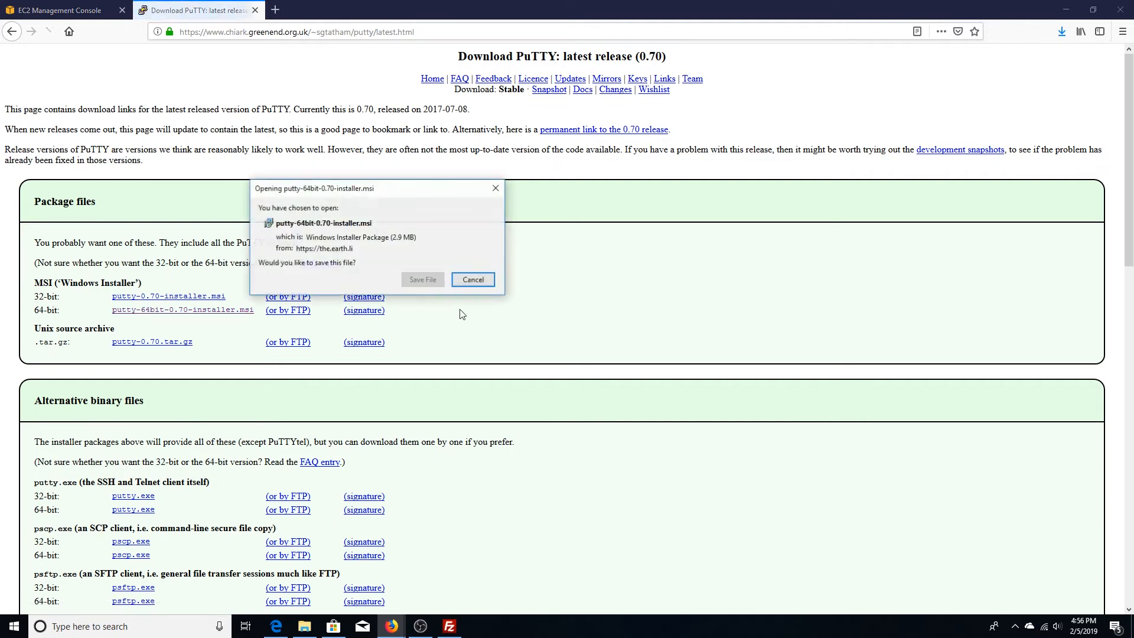
{"action": "left_click", "coordinate": [423, 281]}
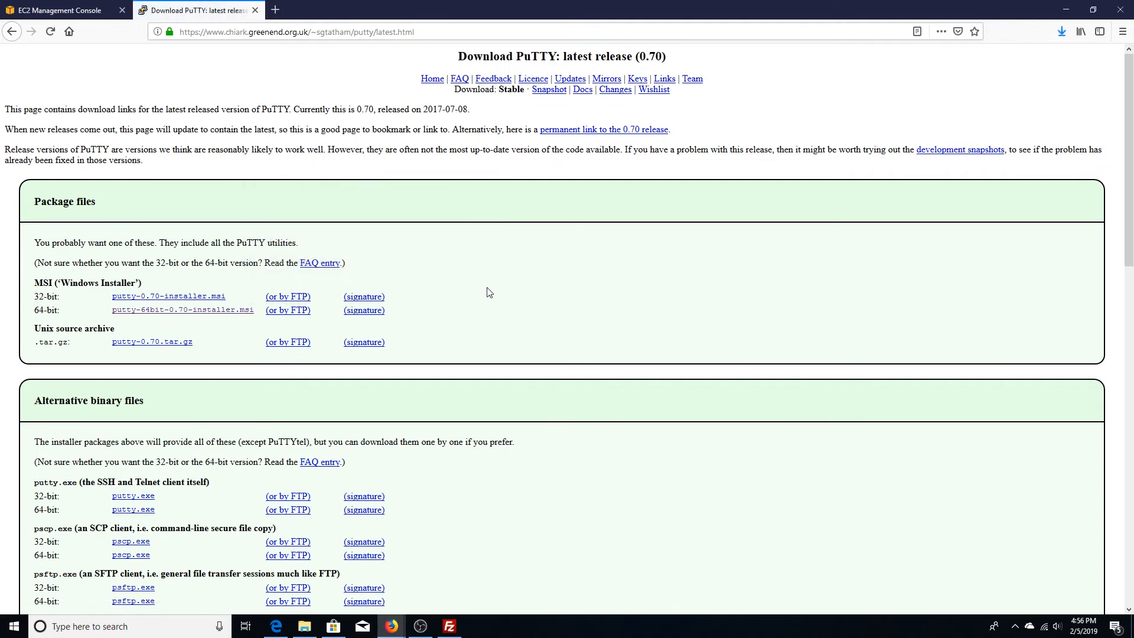
- Find PuTTYgen through the Windows search and open it
{"action": "mouse_move", "coordinate": [392, 626]}
{"action": "mouse_move", "coordinate": [304, 628]}
{"action": "left_click", "coordinate": [108, 626]}
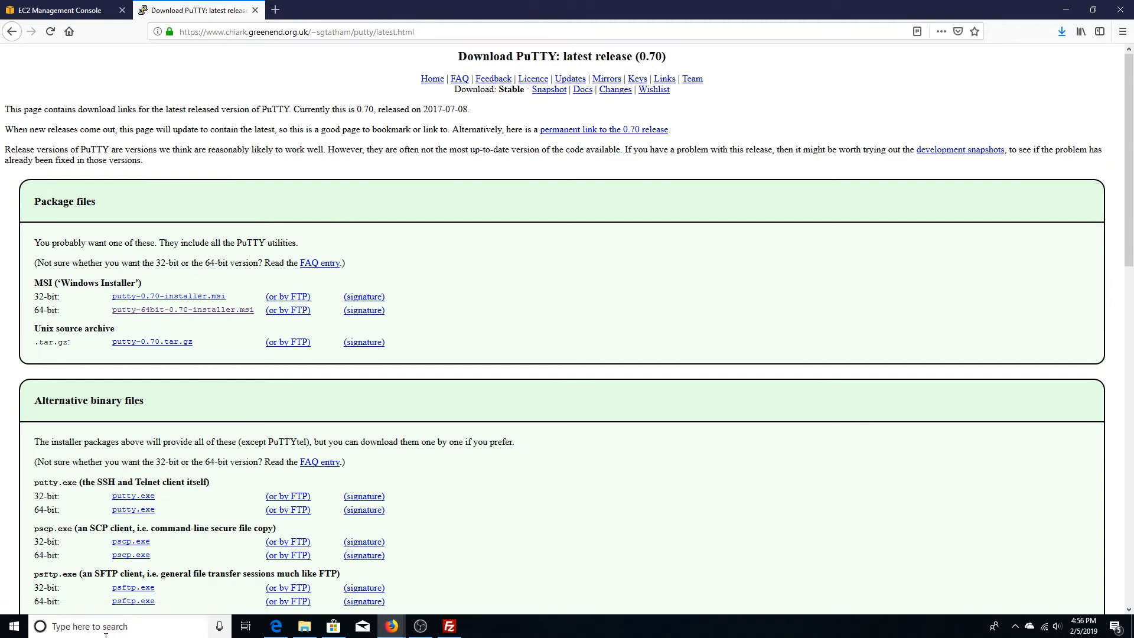
{"action": "type", "text": "puttygen"}
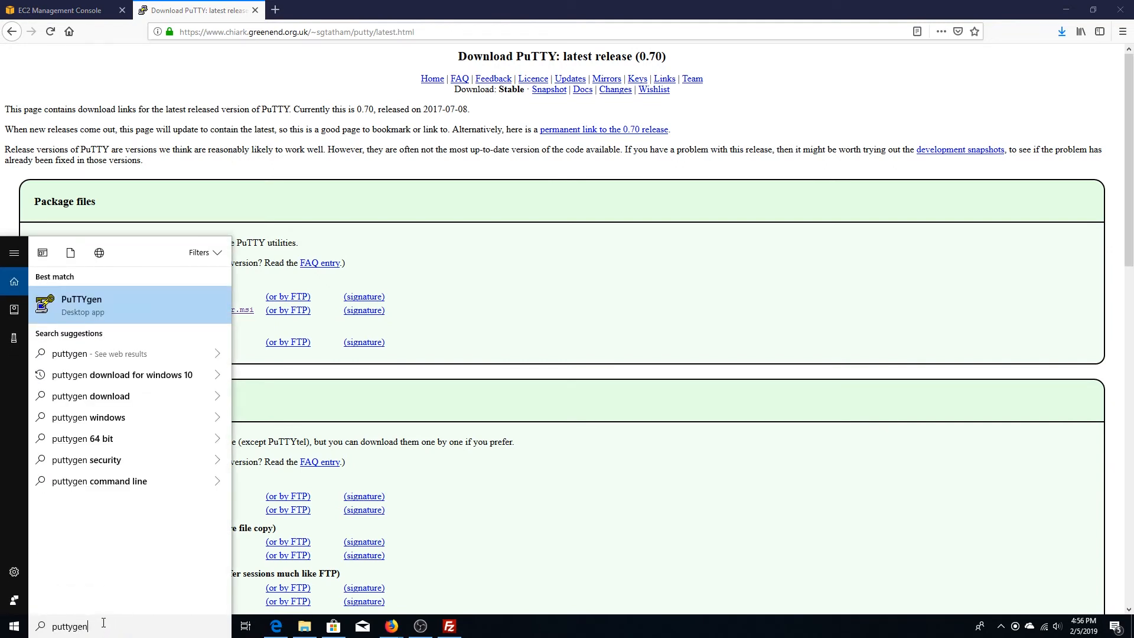
{"action": "left_click", "coordinate": [110, 309]}
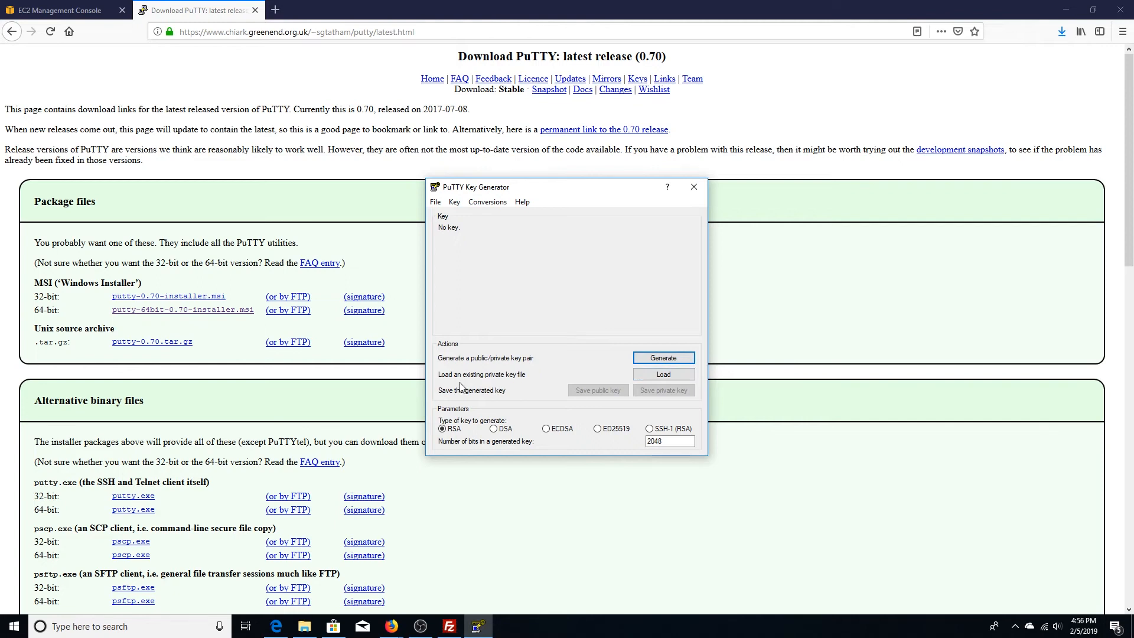
- Load the existing private key cyber_test1.pem from Downloads, showing all file types, and dismiss the import notice
{"action": "left_click", "coordinate": [655, 377]}
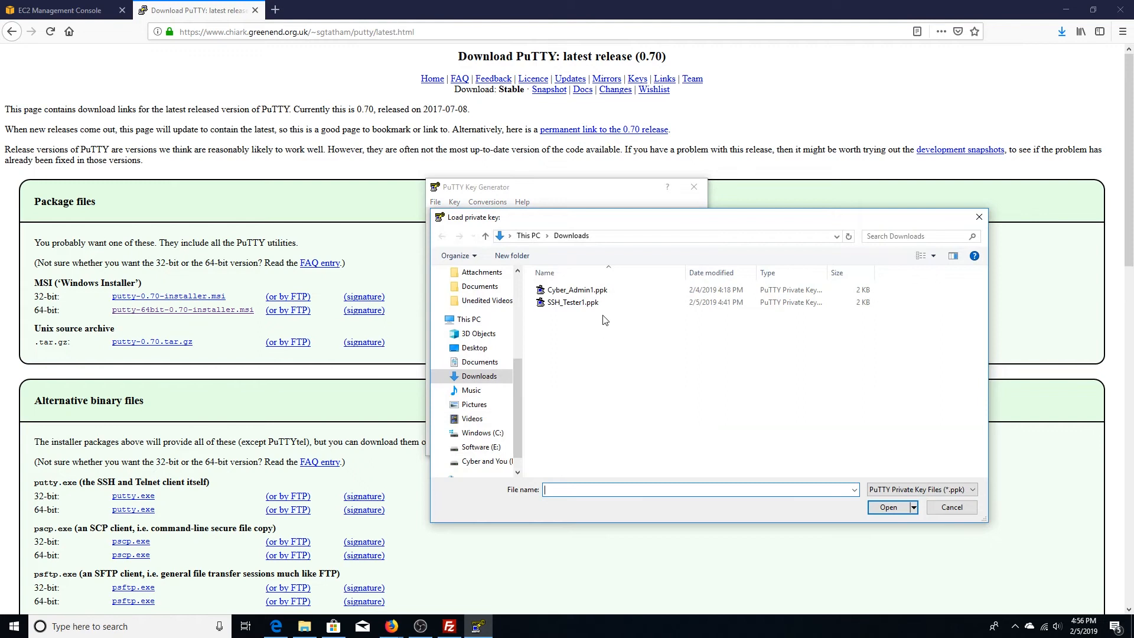
{"action": "left_click", "coordinate": [892, 493]}
{"action": "left_click", "coordinate": [883, 507]}
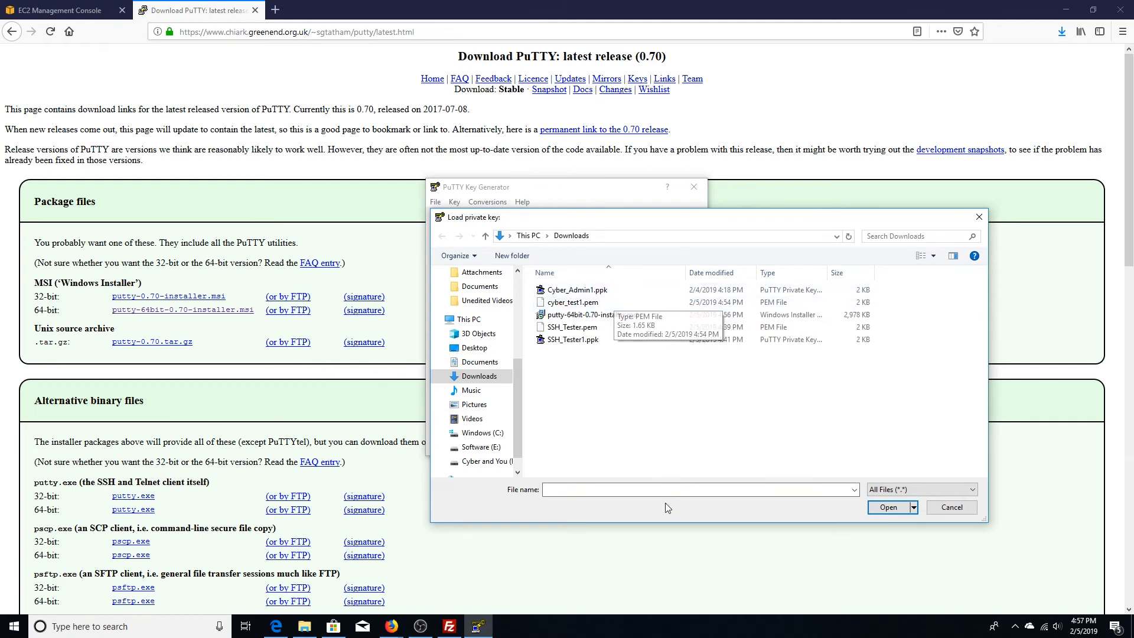
{"action": "left_click", "coordinate": [608, 302]}
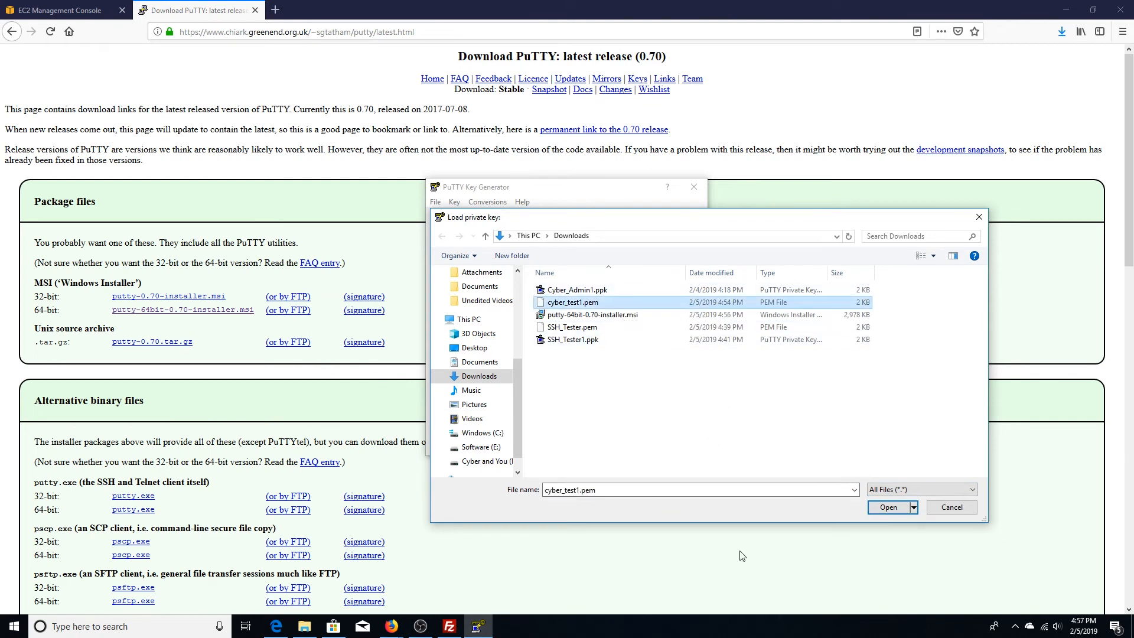
{"action": "left_click", "coordinate": [878, 509]}
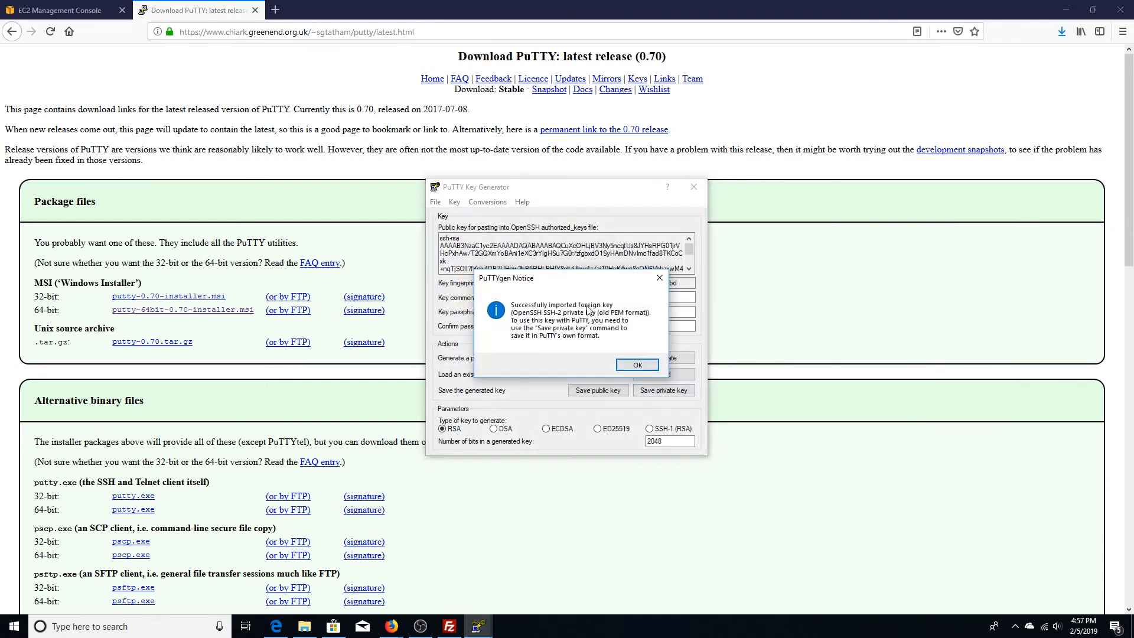
{"action": "left_click", "coordinate": [619, 362]}
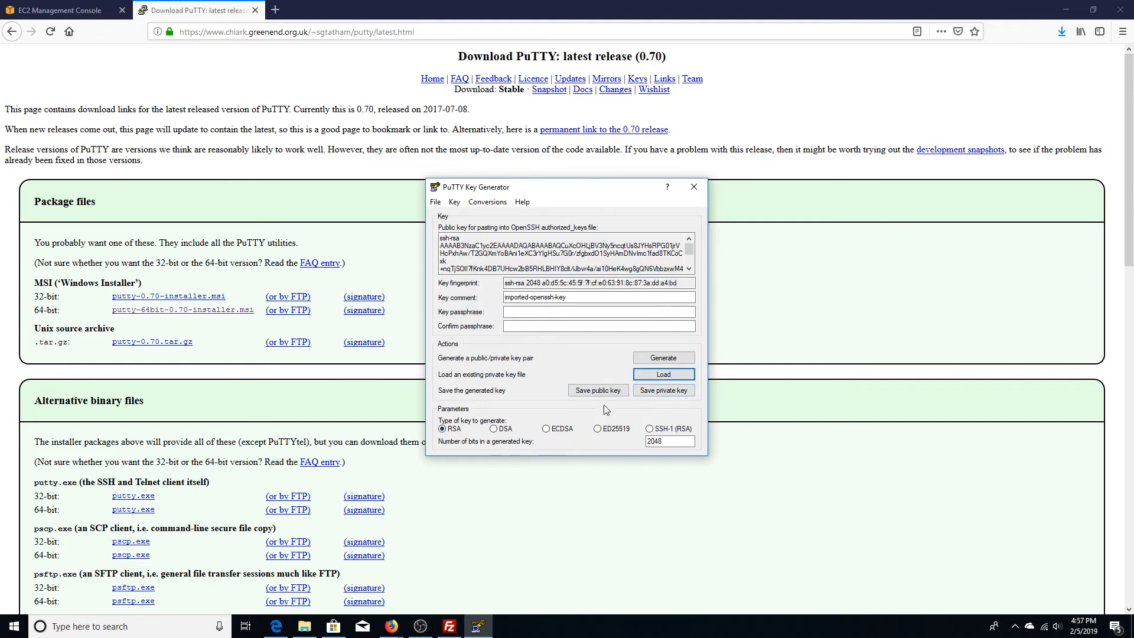
- Save the imported private key without a passphrase as SSH_Admin in PuTTY's ppk format in Downloads, and close PuTTYgen
{"action": "left_click", "coordinate": [661, 392]}
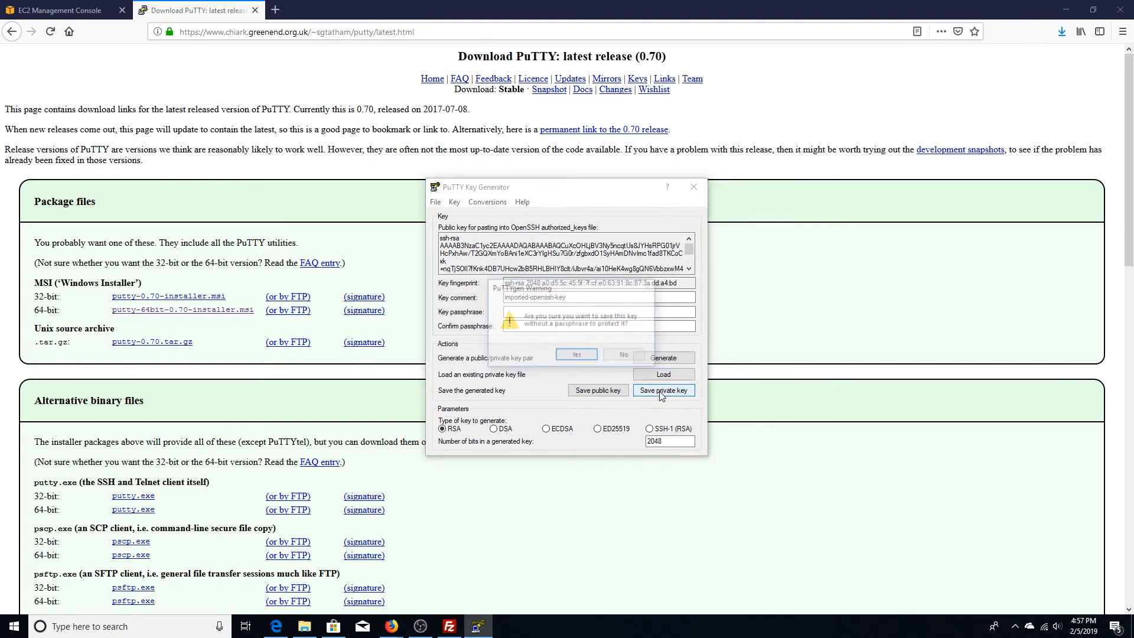
{"action": "left_click", "coordinate": [577, 356]}
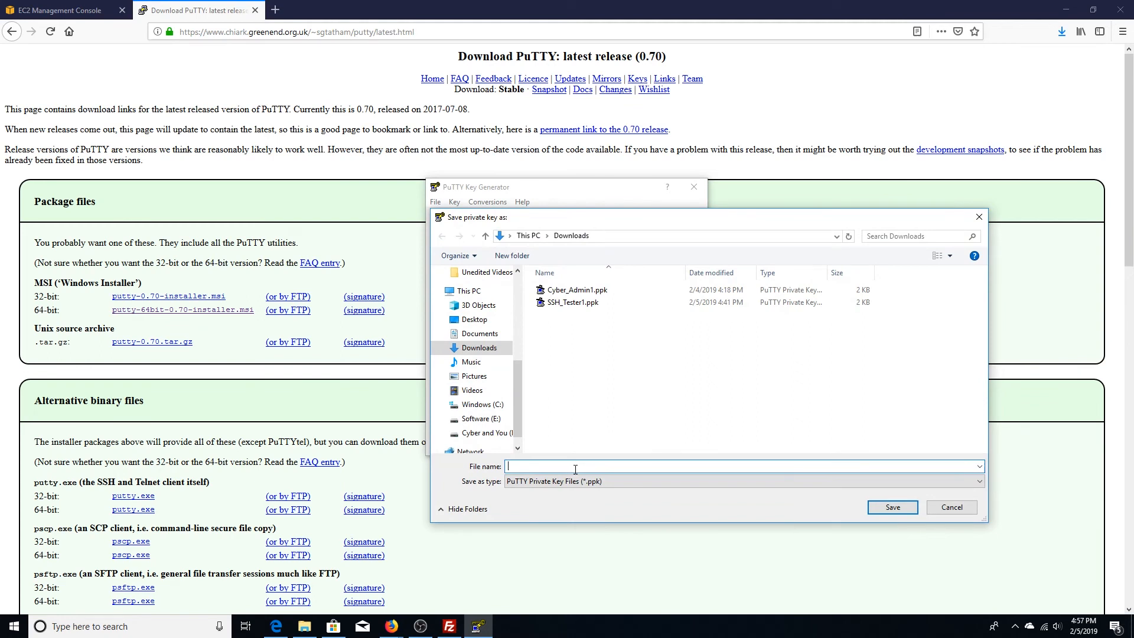
{"action": "type", "text": "SSH_Admin"}
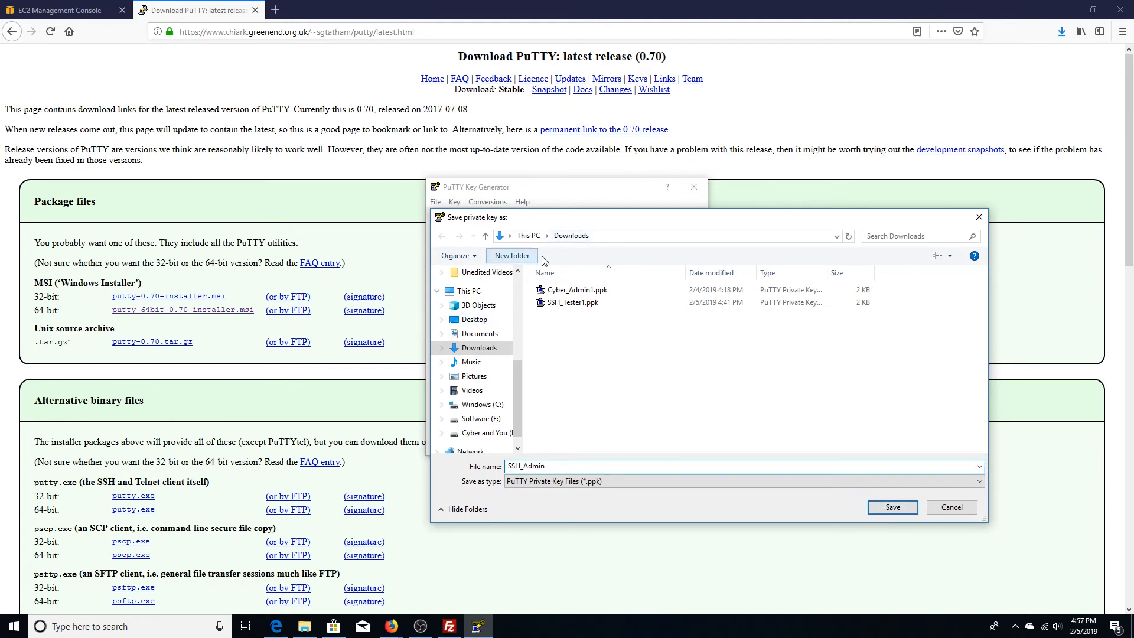
{"action": "left_click", "coordinate": [899, 509]}
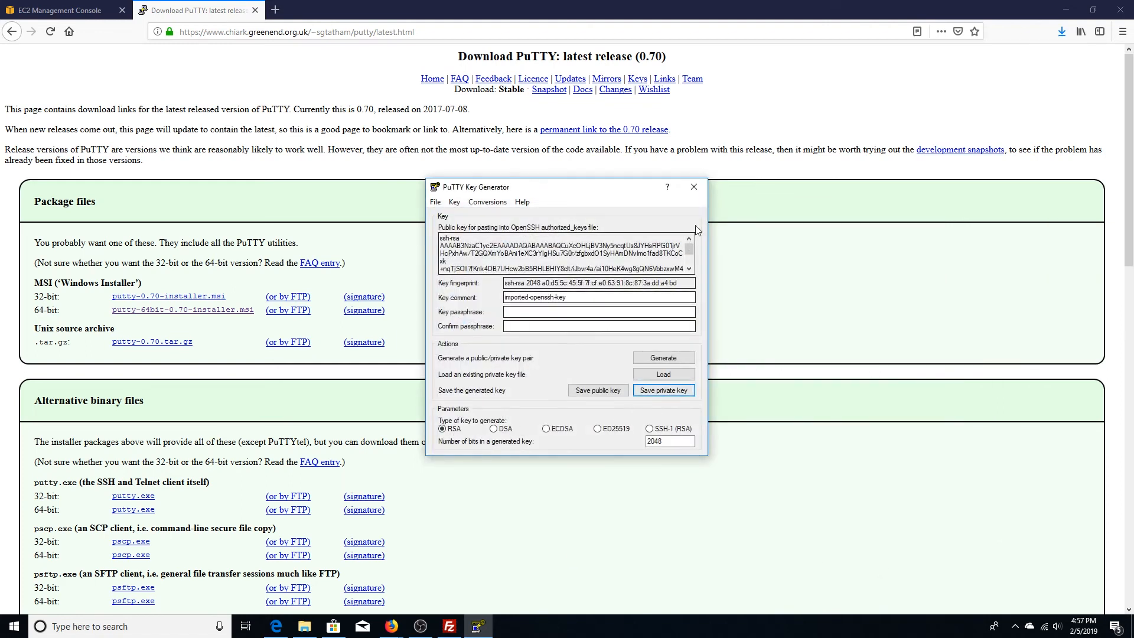
{"action": "left_click", "coordinate": [700, 187]}
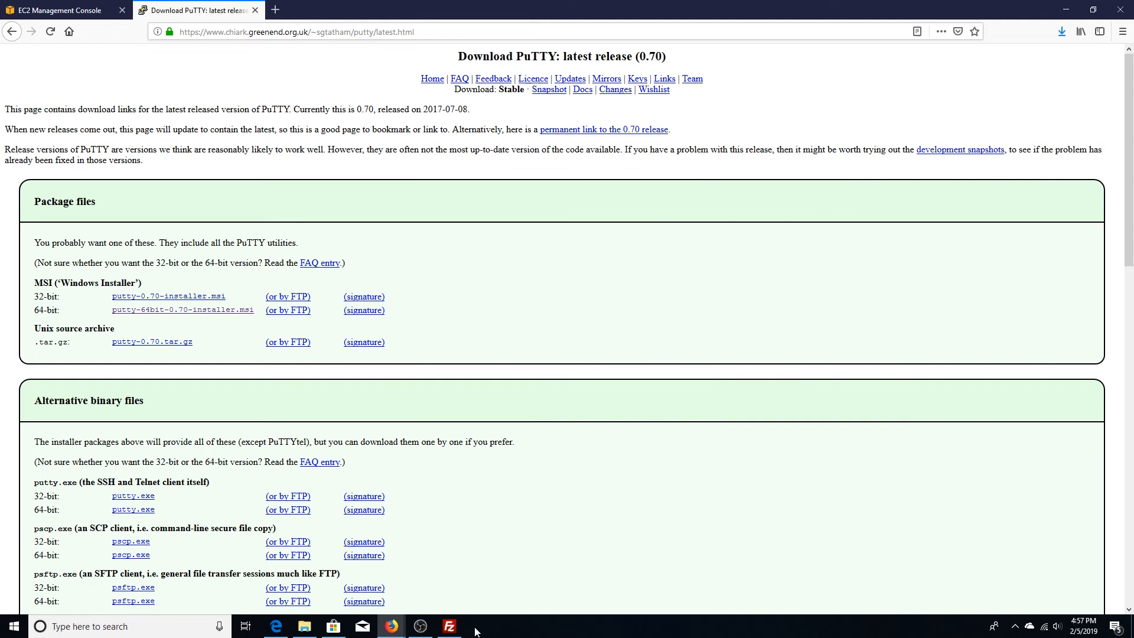
- Open PuTTY and arrange its configuration window beside a resized browser window showing the EC2 instance details
{"action": "left_click", "coordinate": [195, 626]}
{"action": "type", "text": "putty"}
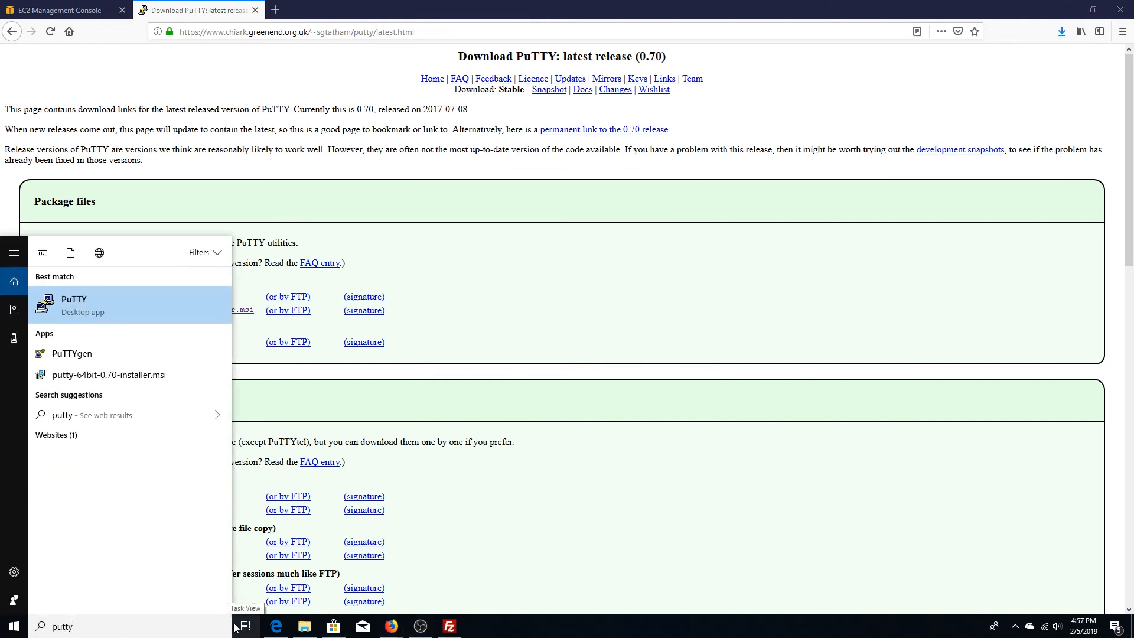
{"action": "key", "text": "Return"}
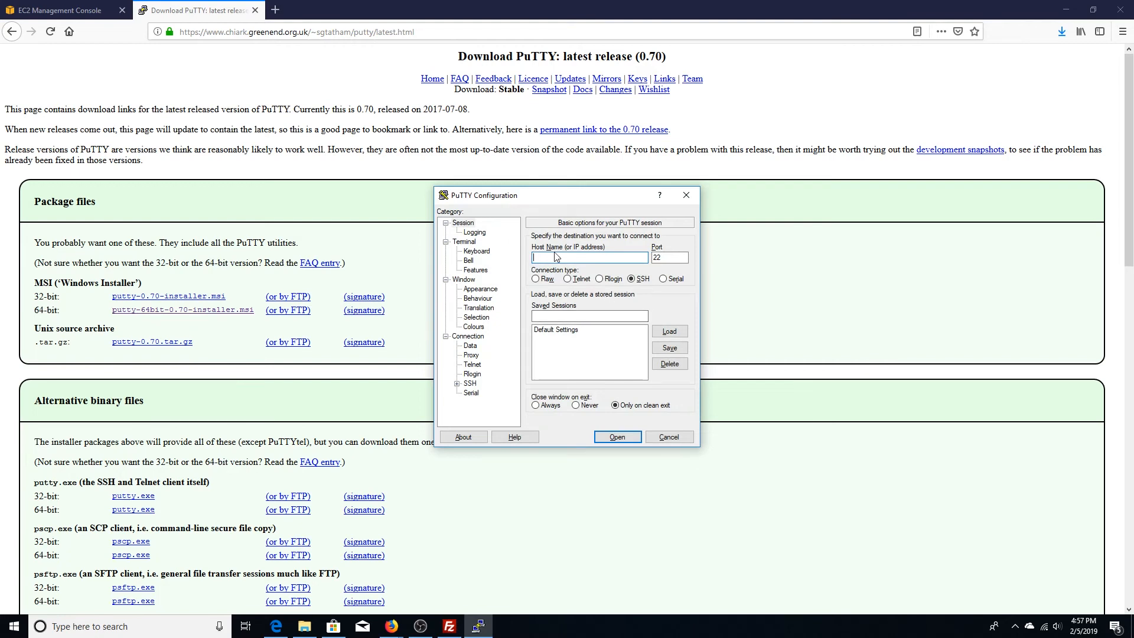
{"action": "left_click", "coordinate": [668, 18]}
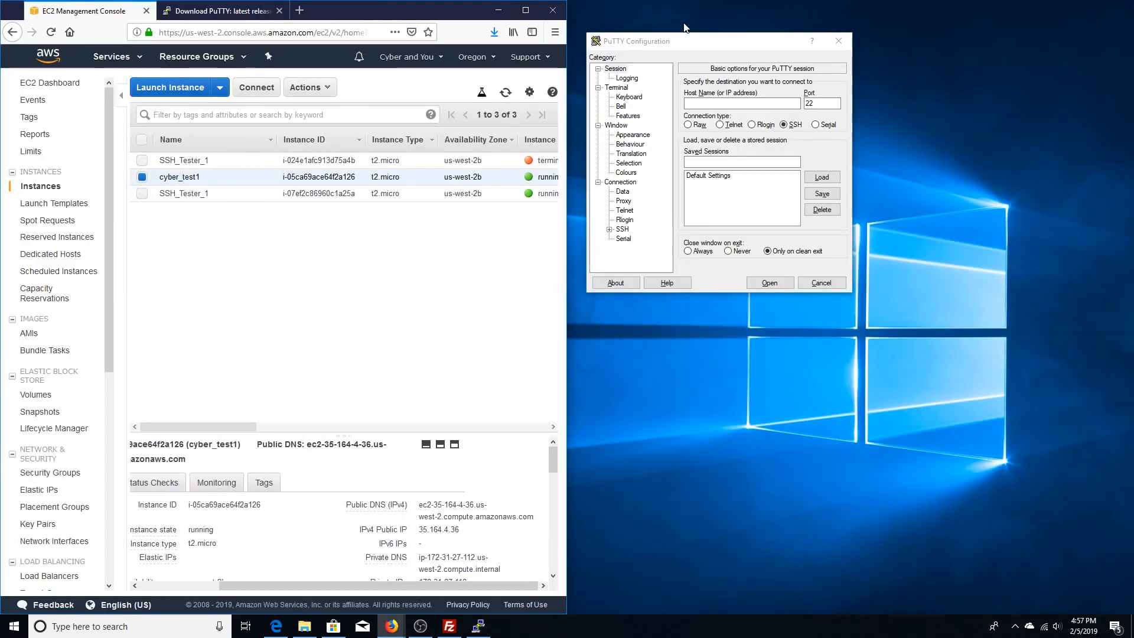
{"action": "left_click_drag", "start_coordinate": [688, 37], "coordinate": [903, 68]}
{"action": "left_click", "coordinate": [560, 427]}
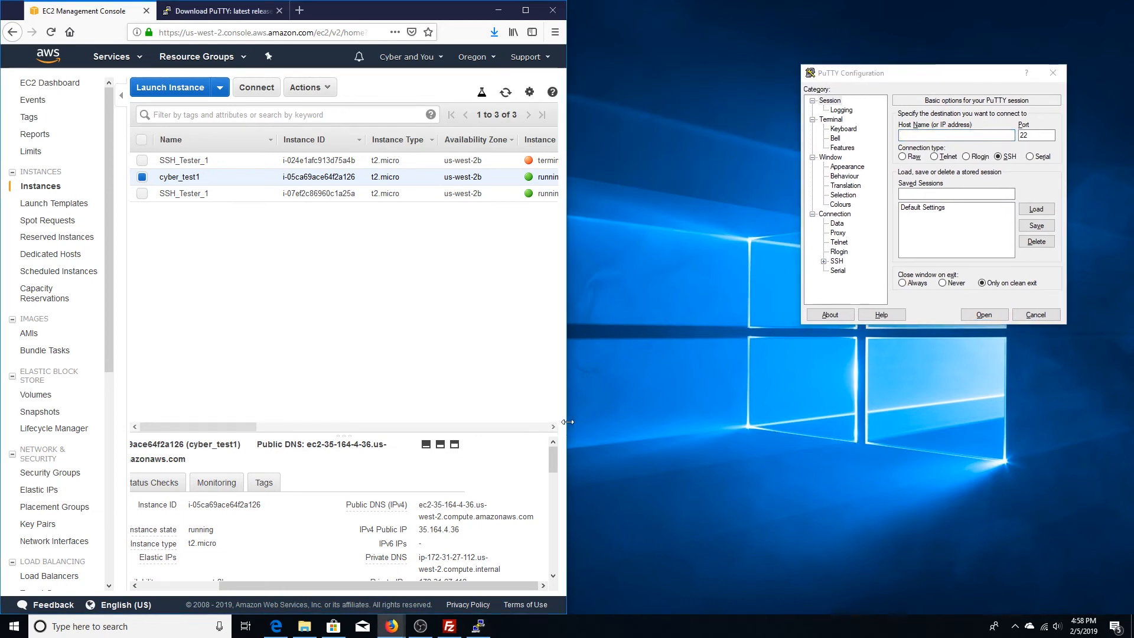
{"action": "left_click_drag", "start_coordinate": [567, 421], "coordinate": [793, 422]}
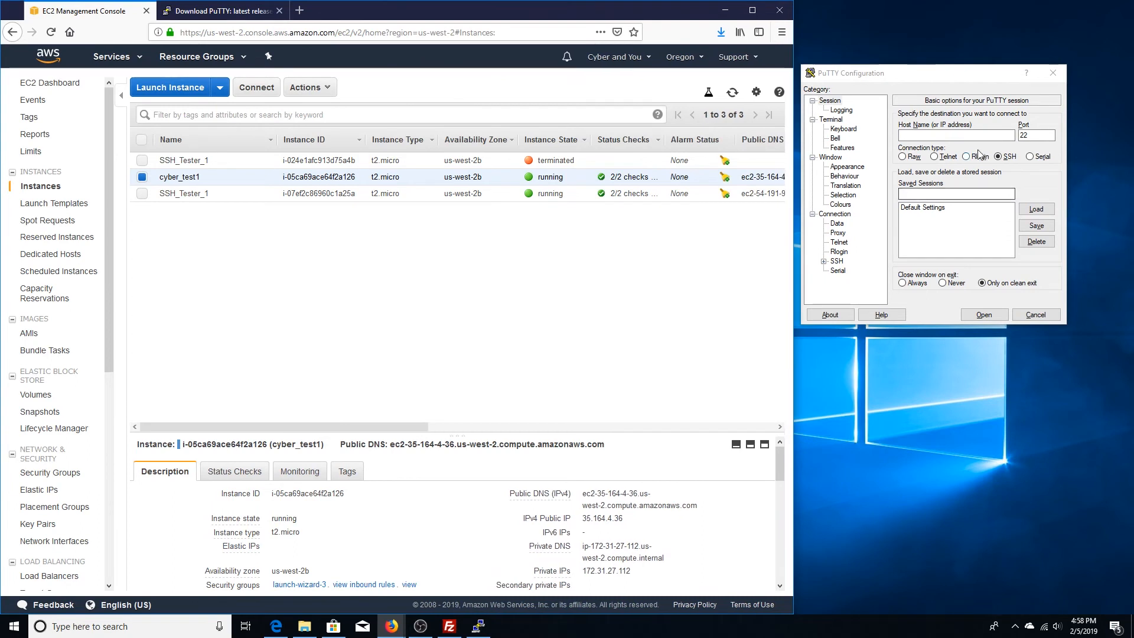
- Copy the public DNS address of cyber_test1 from the EC2 console into PuTTY's host name, keeping port 22
{"action": "left_click", "coordinate": [963, 135]}
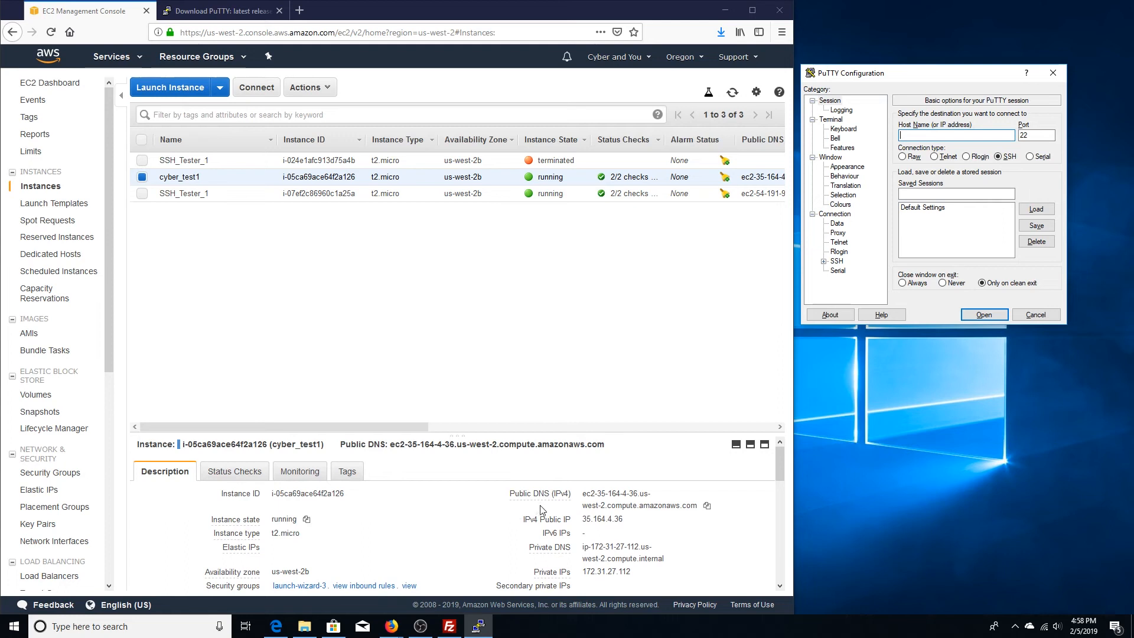
{"action": "left_click", "coordinate": [707, 506]}
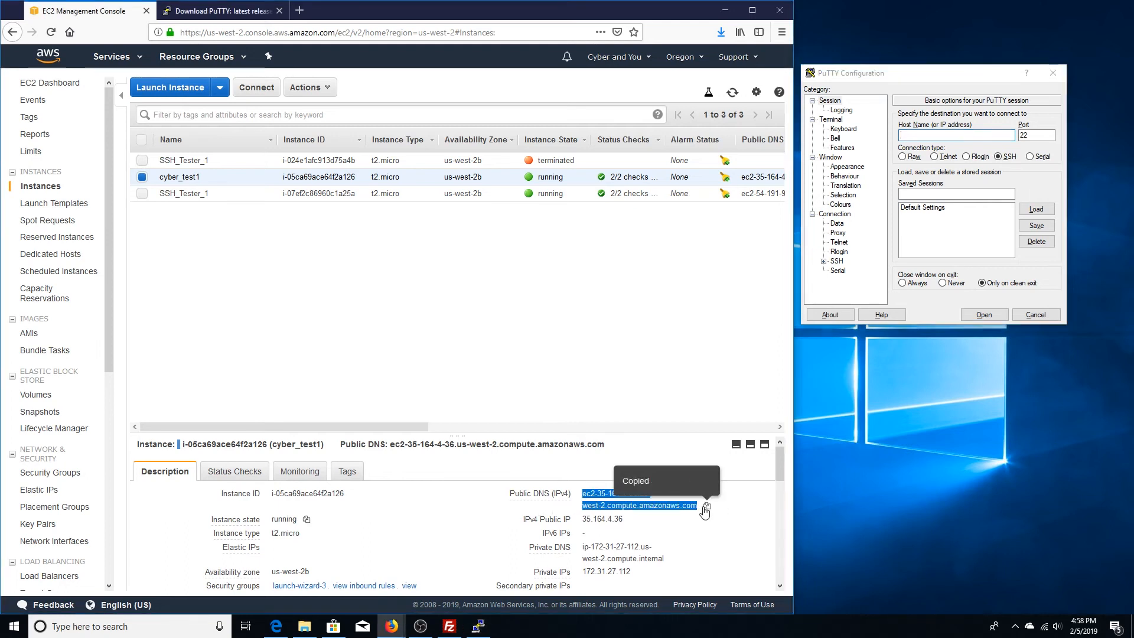
{"action": "left_click", "coordinate": [925, 135]}
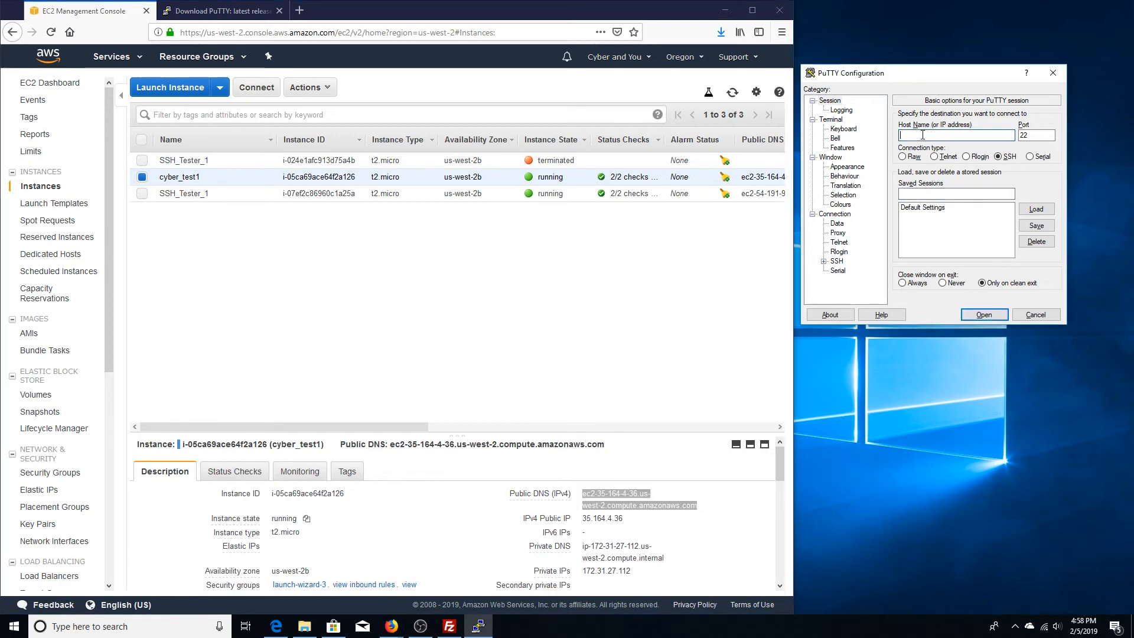
{"action": "key", "text": "ctrl+v"}
{"action": "key", "text": "Tab"}
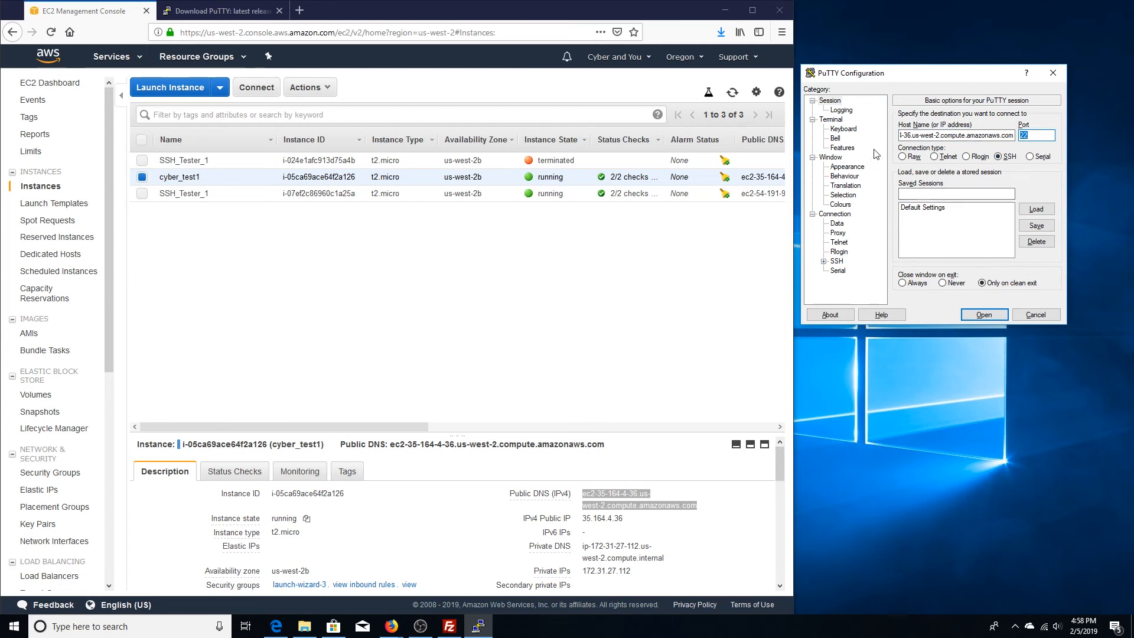
- Set SSH_Admin.ppk from Downloads as the private key file for SSH authentication
{"action": "left_click", "coordinate": [823, 262]}
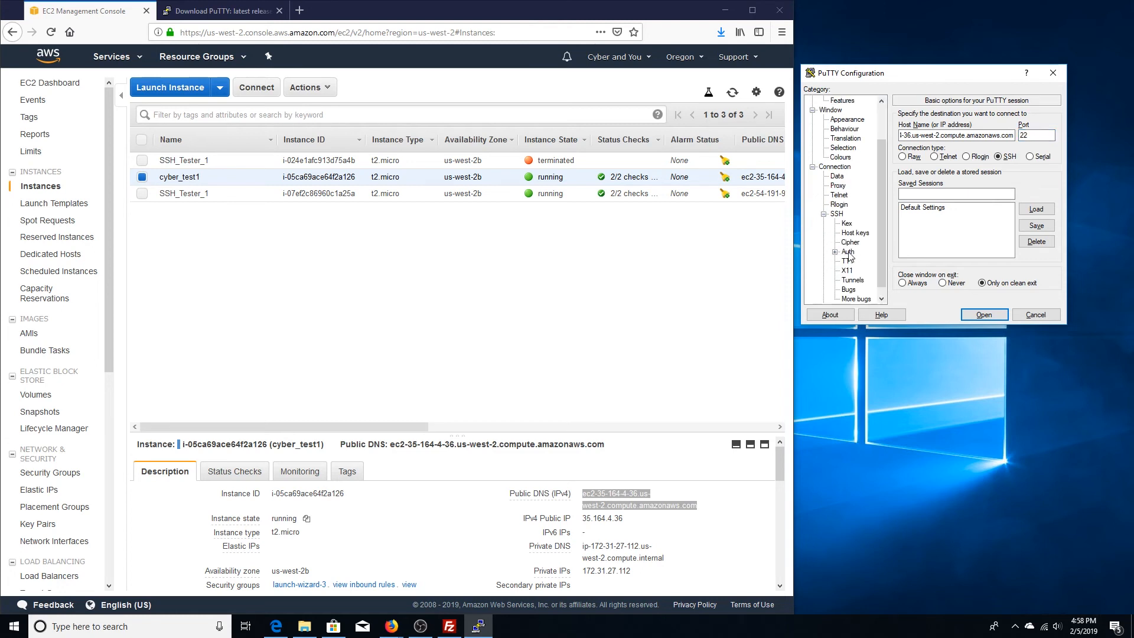
{"action": "left_click", "coordinate": [848, 253]}
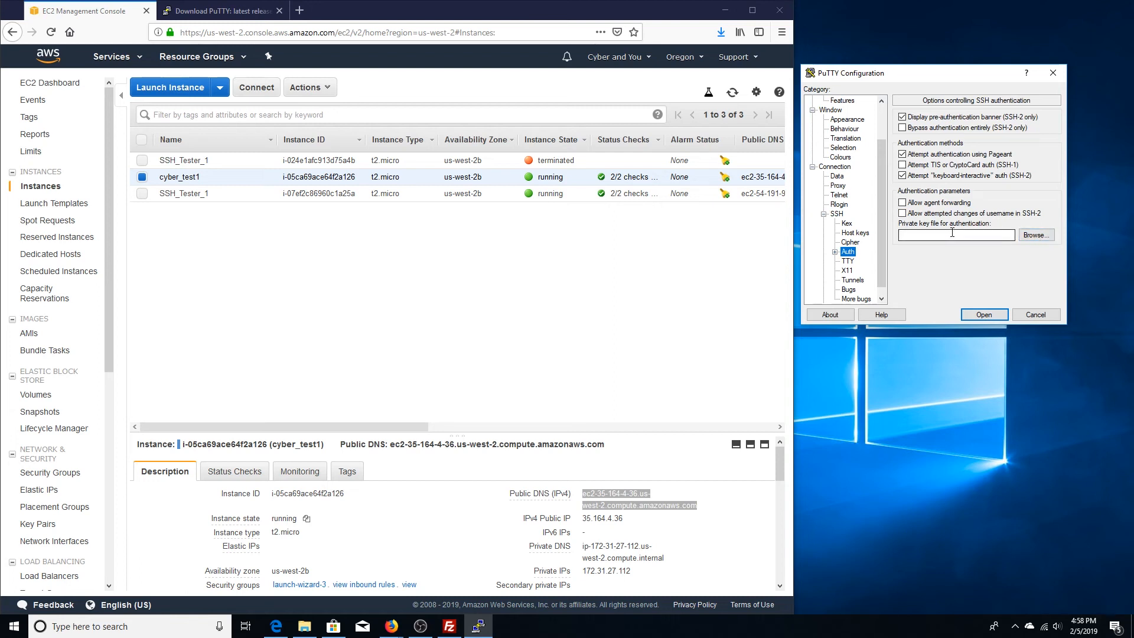
{"action": "left_click", "coordinate": [1036, 236]}
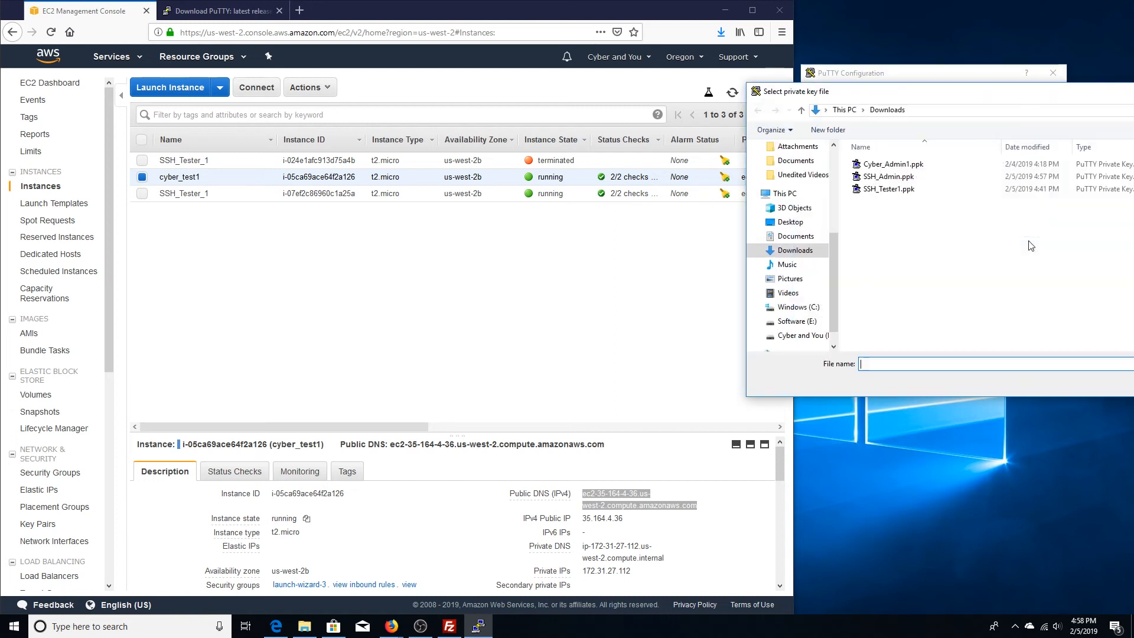
{"action": "left_click", "coordinate": [899, 177]}
{"action": "left_click_drag", "start_coordinate": [1131, 95], "coordinate": [975, 97]}
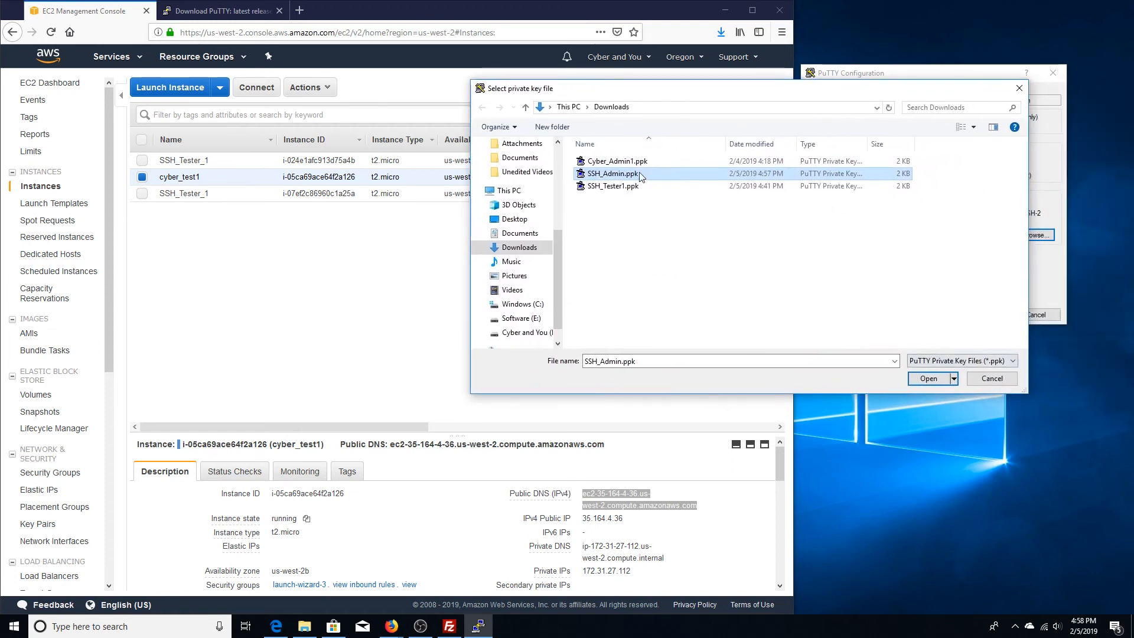
{"action": "left_click", "coordinate": [920, 380]}
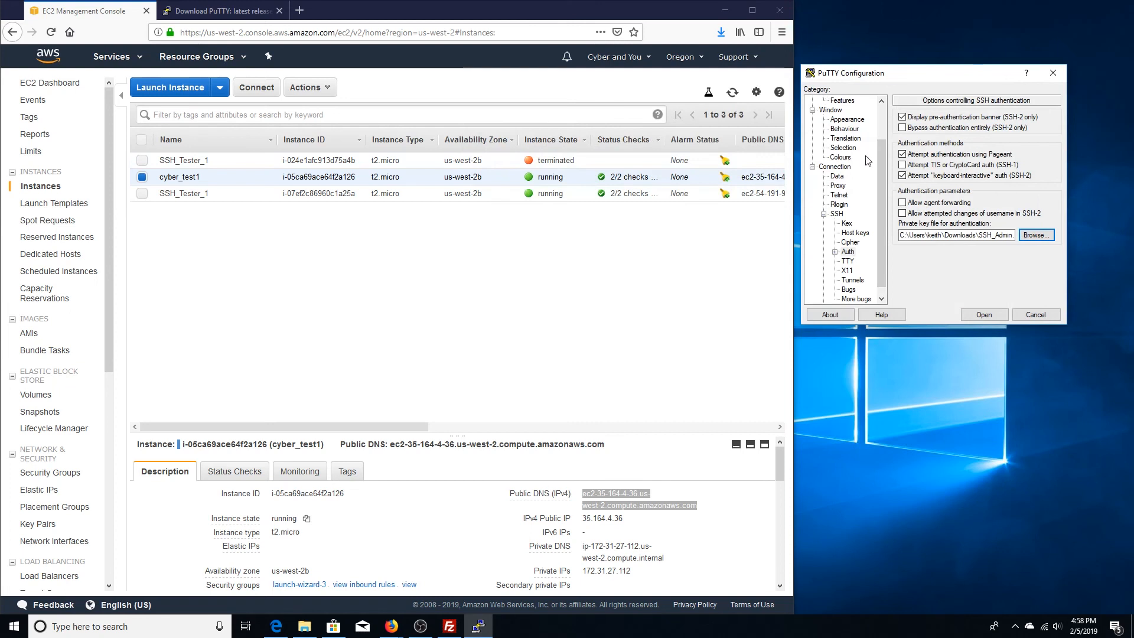
- Return to the basic session options and save the connection settings as a stored session named SSH_admin
{"action": "left_click_drag", "start_coordinate": [880, 167], "coordinate": [885, 88]}
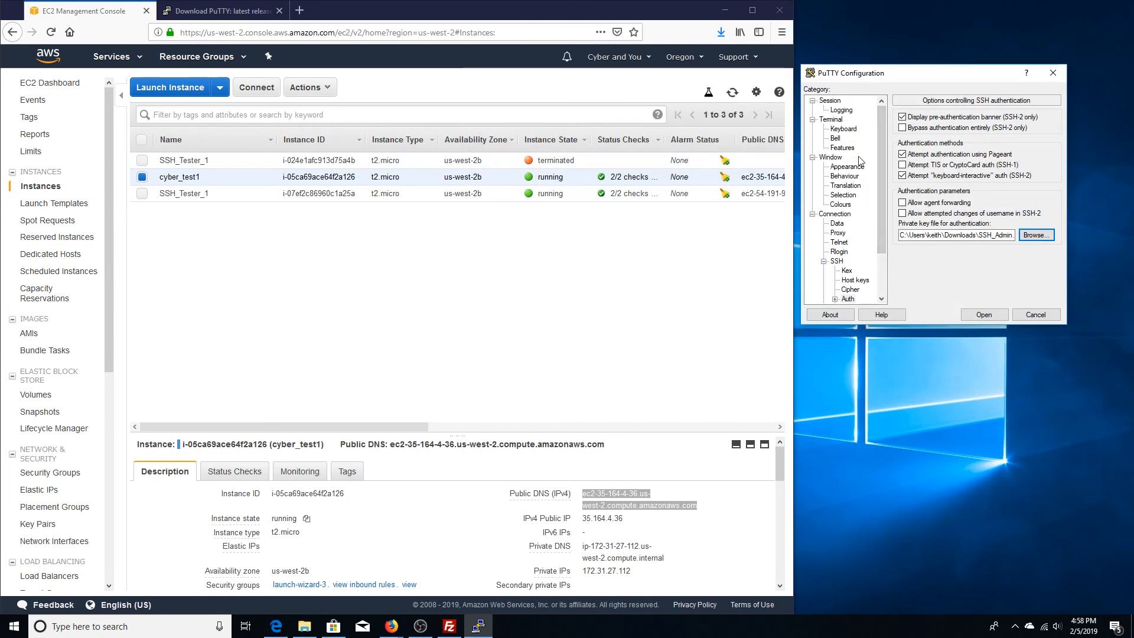
{"action": "left_click", "coordinate": [835, 214]}
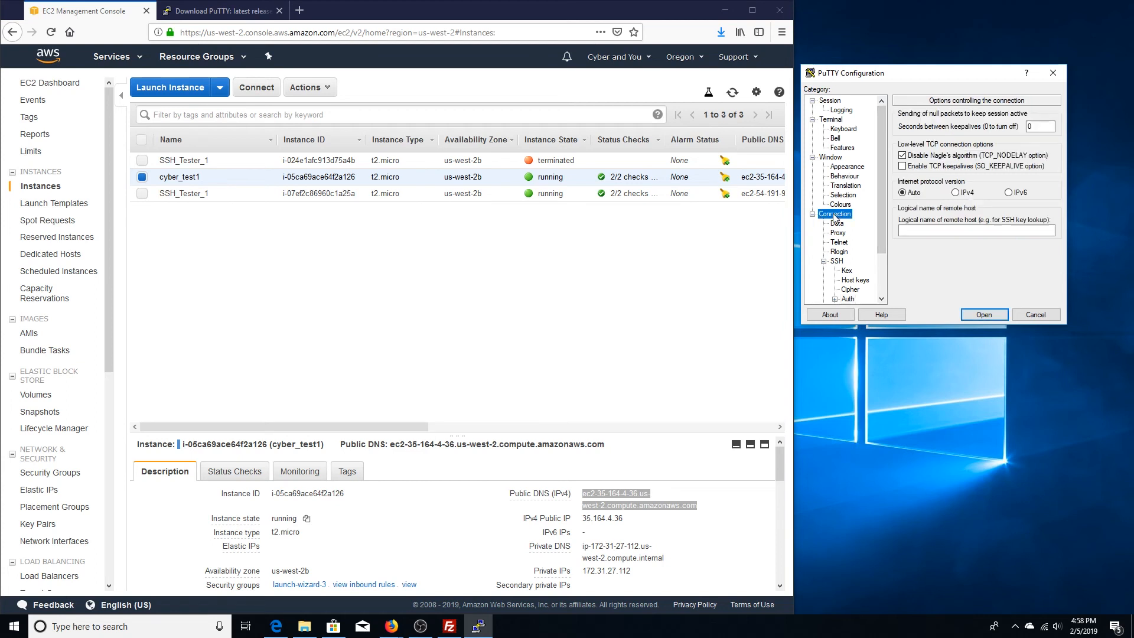
{"action": "left_click", "coordinate": [831, 101]}
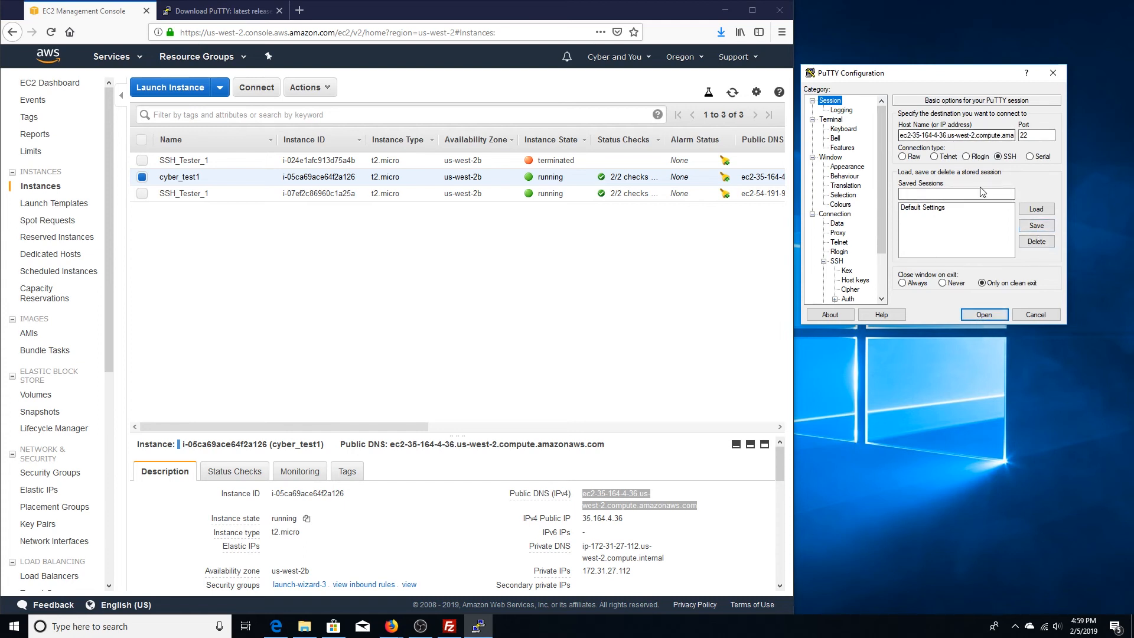
{"action": "left_click", "coordinate": [953, 193]}
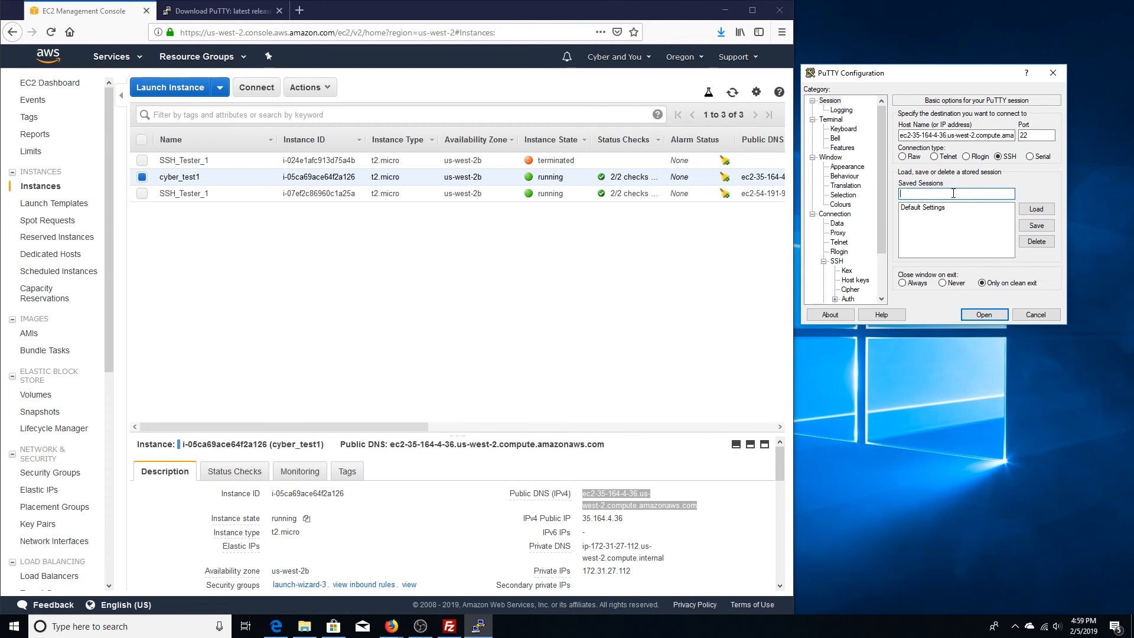
{"action": "type", "text": "SSH_admin"}
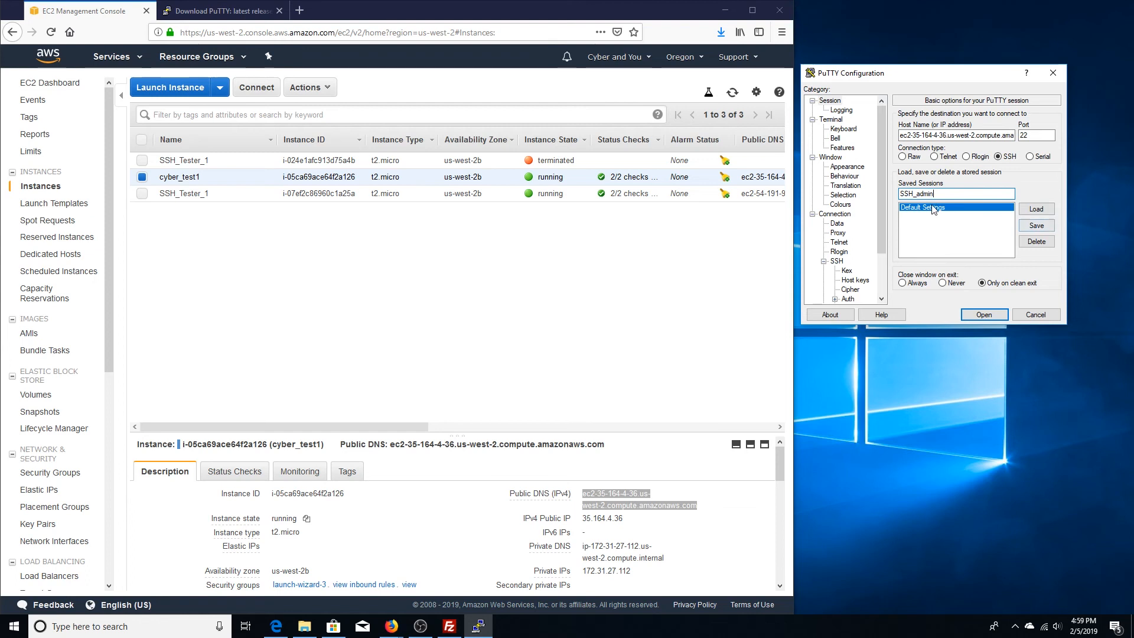
{"action": "left_click", "coordinate": [1043, 228]}
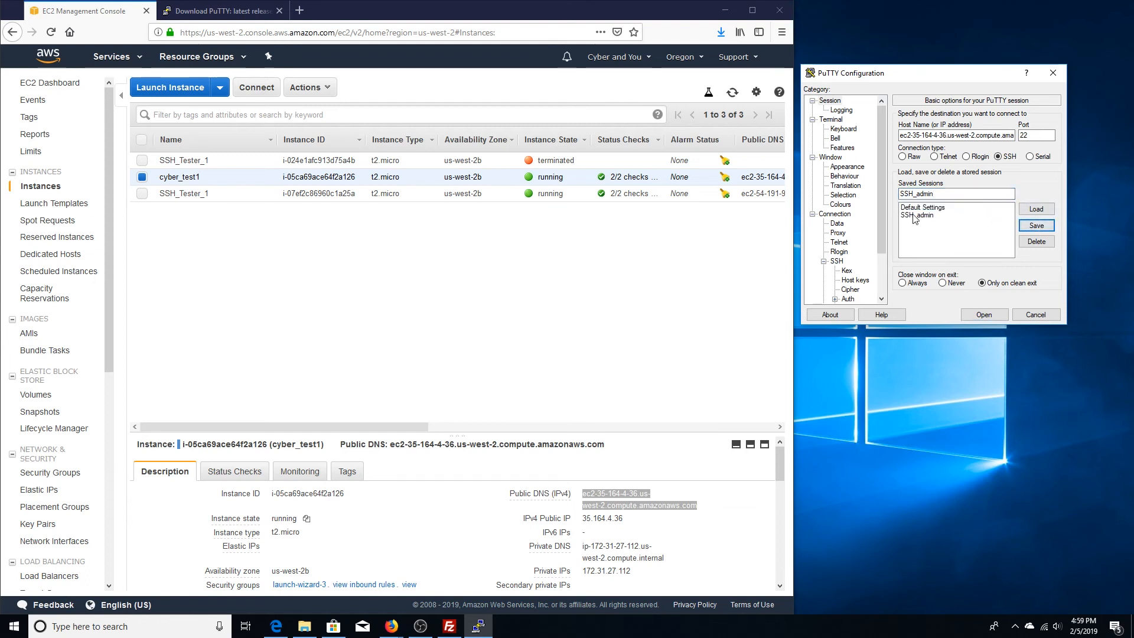
- Open the SSH connection to the instance, accepting and caching its host key, and enter ec2-user as the login name
{"action": "left_click", "coordinate": [984, 315]}
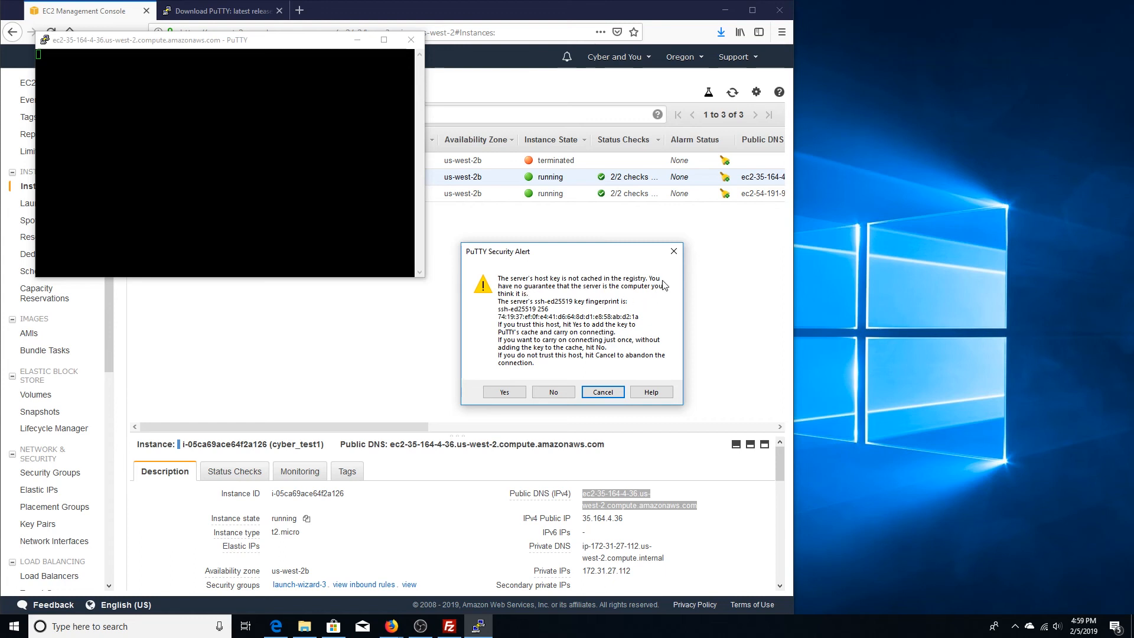
{"action": "left_click", "coordinate": [498, 392]}
{"action": "type", "text": "ec2-user"}
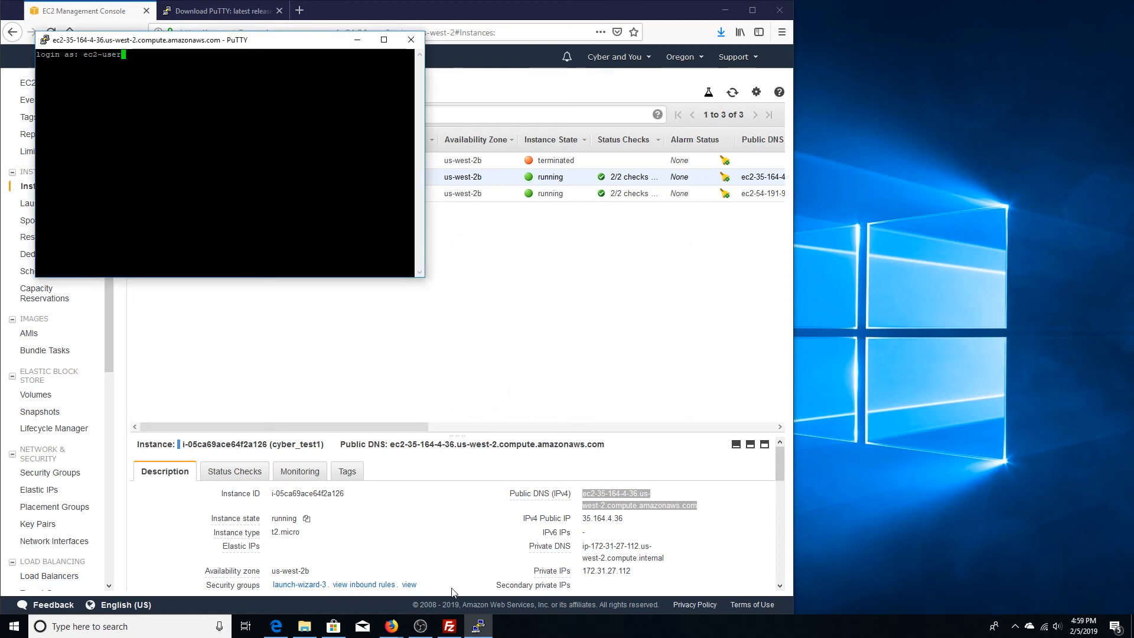